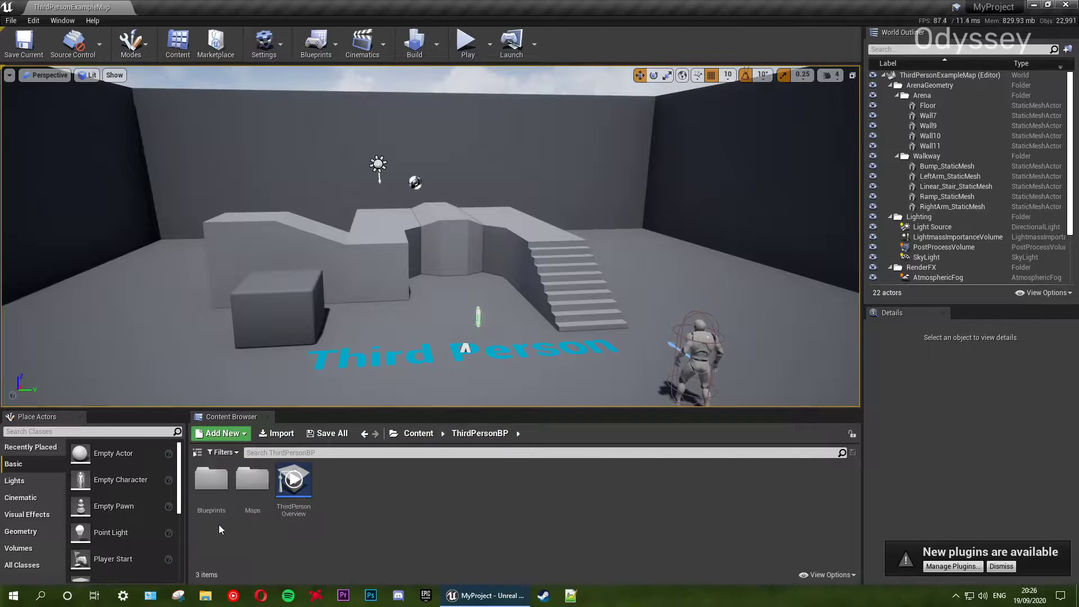
- Open the Blueprints folder inside ThirdPersonBP in the Content Browser
double_click(211, 479)
- Open ThirdPersonCharacter and delete the Touch input comment and its nodes
double_click(211, 481)
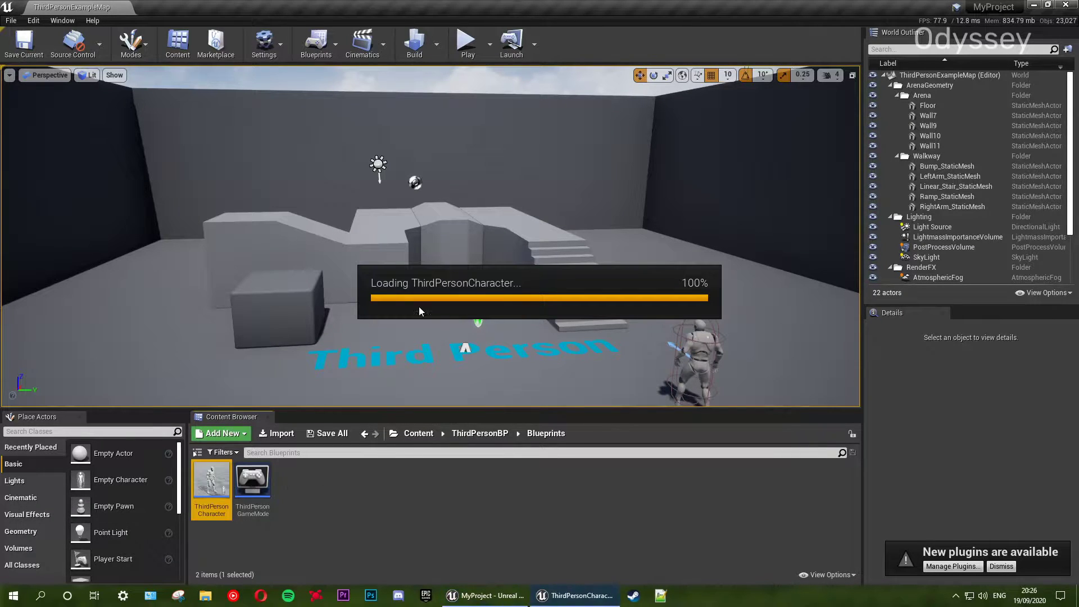
scroll(505, 271, down, 1)
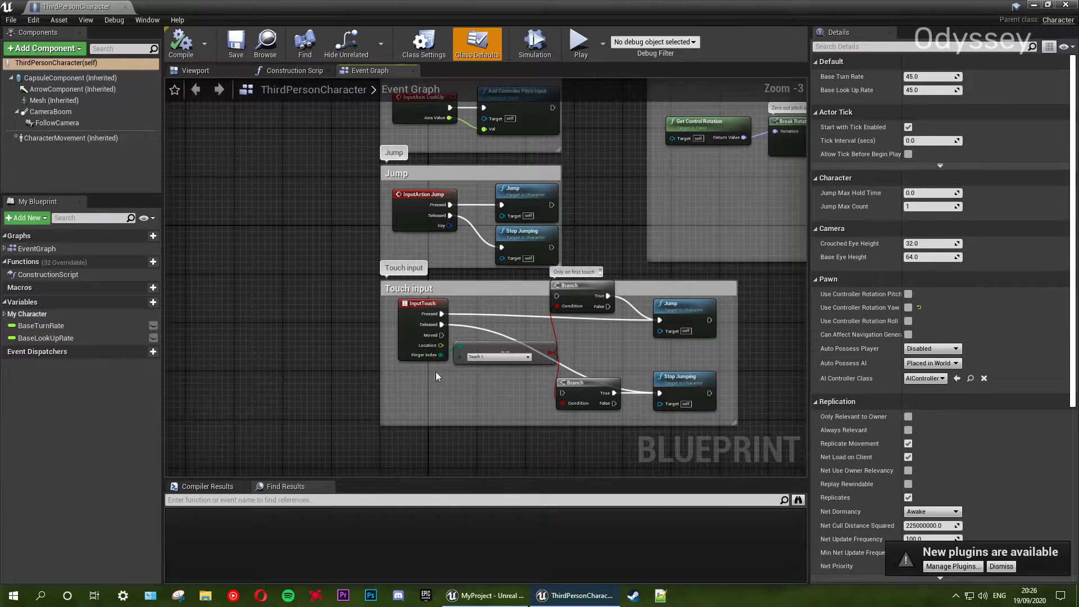
drag(469, 414, 617, 285)
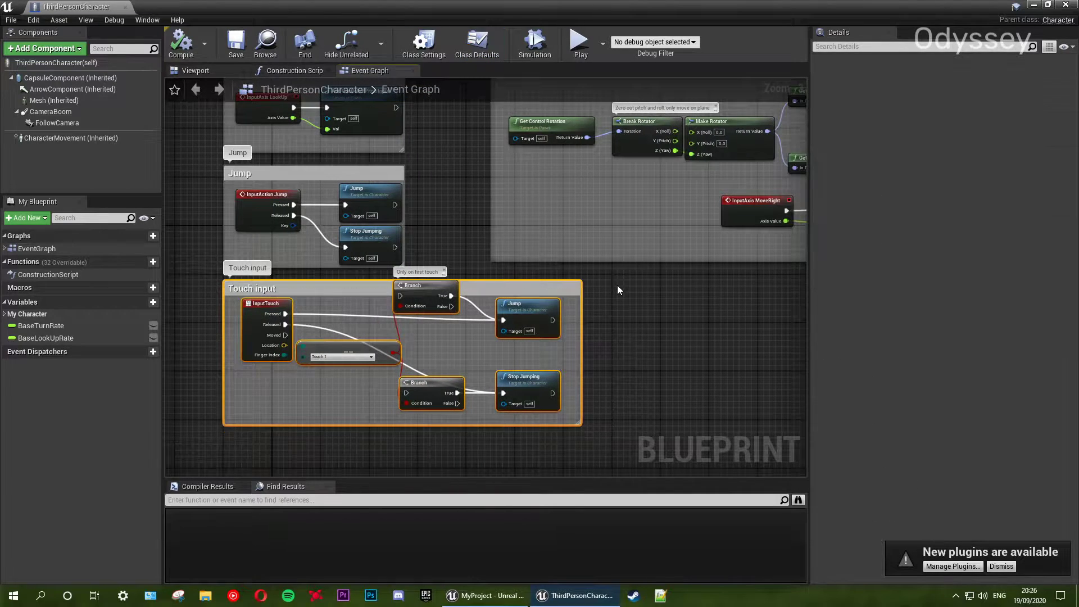
key(Delete)
- Delete the 'Press R to reset VR' comment and its nodes
right_drag(584, 302, 573, 378)
scroll(553, 233, down, 2)
scroll(494, 247, up, 2)
right_drag(493, 247, 553, 308)
drag(553, 308, 332, 144)
key(Delete)
- Save the ThirdPersonCharacter blueprint and close its editor
scroll(302, 140, down, 2)
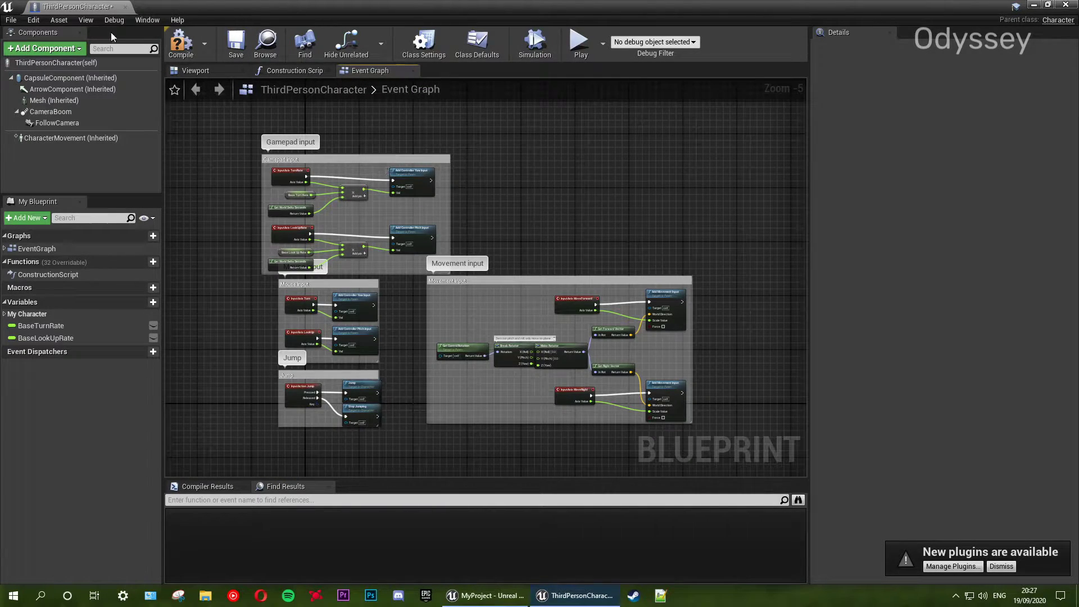
click(236, 42)
click(127, 6)
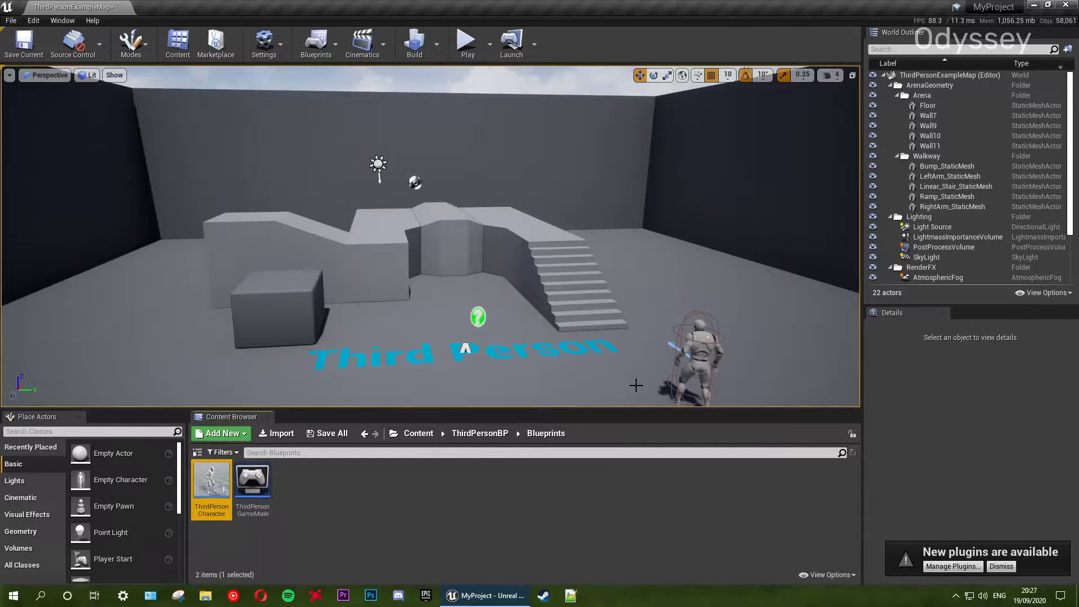
- Browse from the Content root back into ThirdPersonBP's Blueprints folder
click(416, 436)
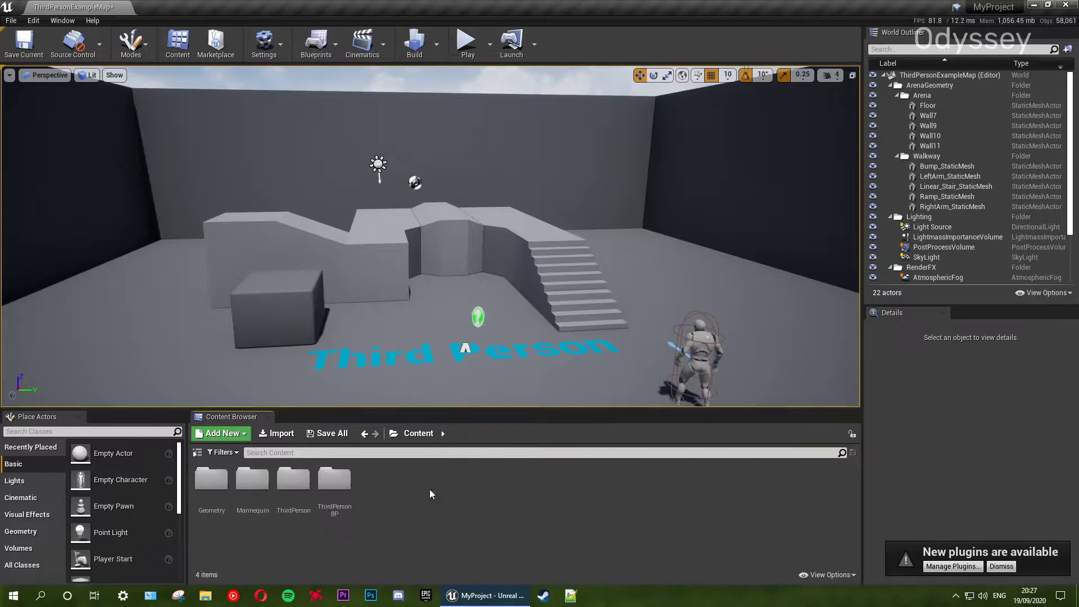
click(291, 483)
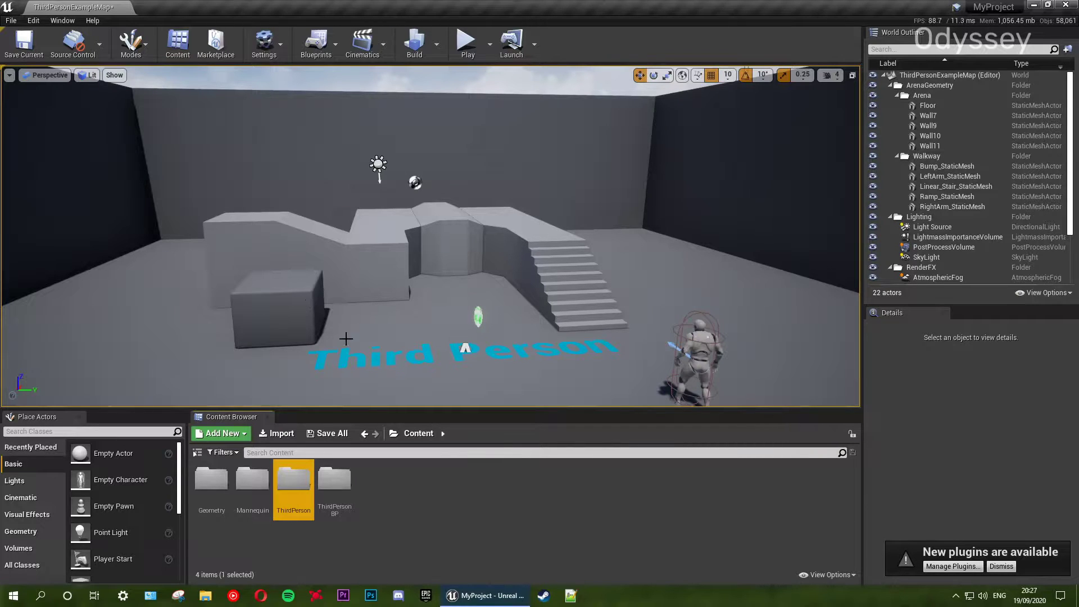
mouse_move(393, 258)
mouse_down()
mouse_move(458, 236)
mouse_move(444, 225)
mouse_move(402, 258)
mouse_up()
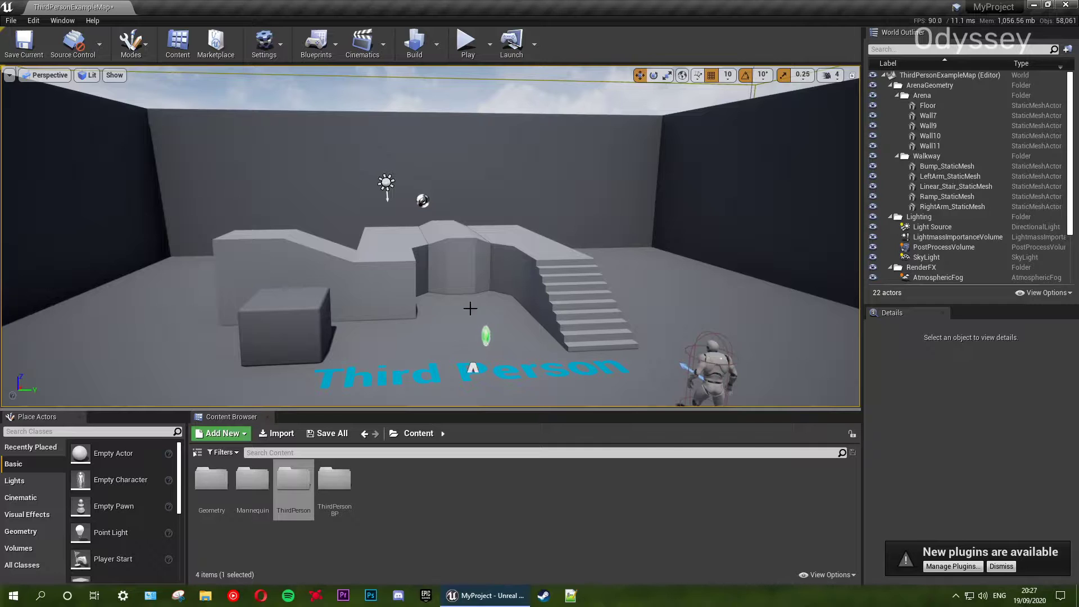
double_click(331, 482)
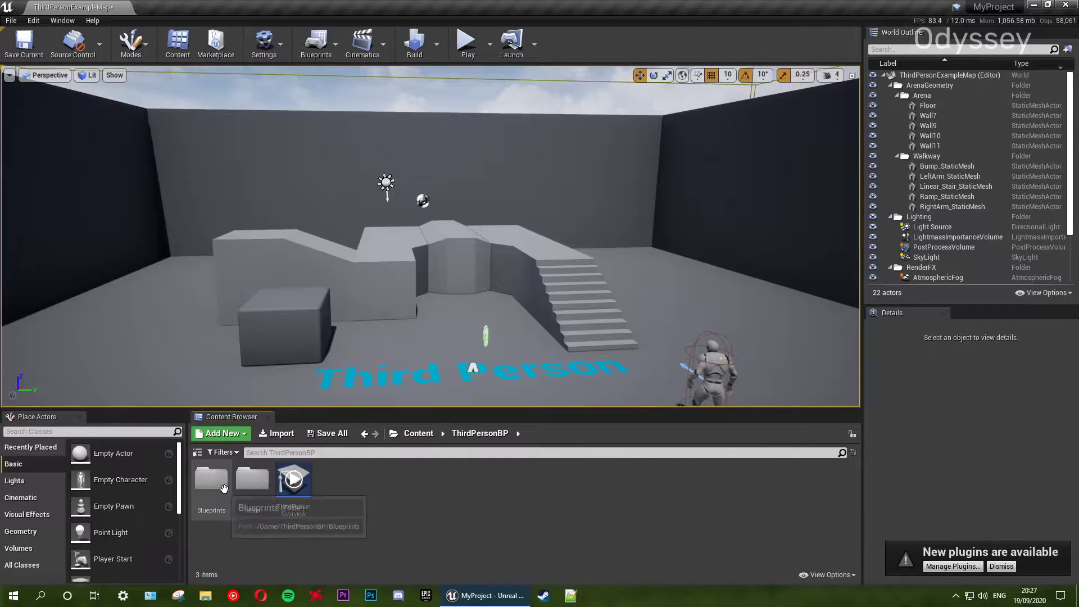
double_click(223, 487)
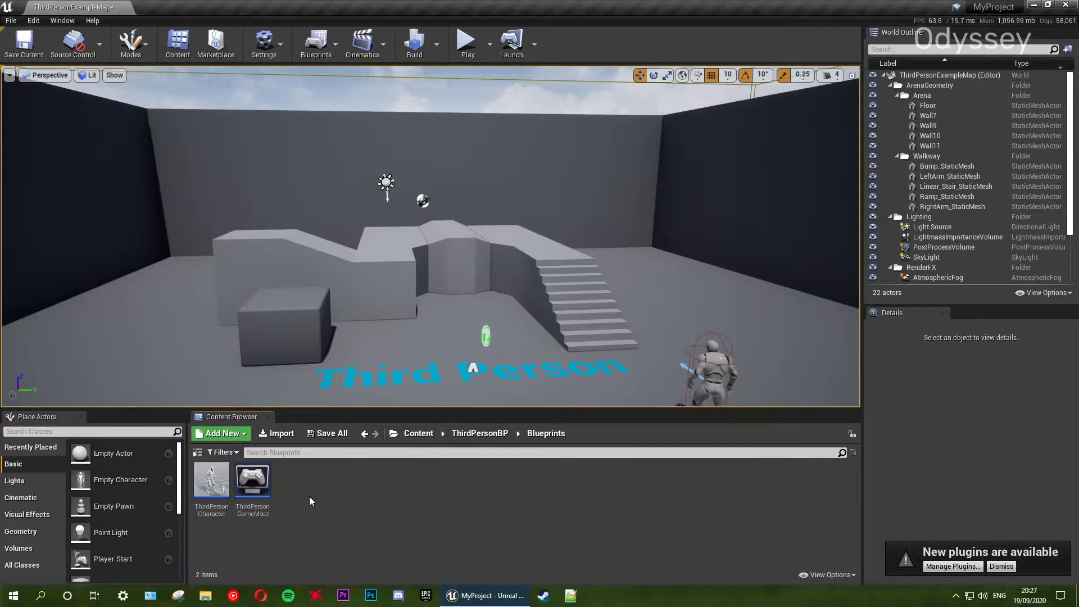
- Make a new folder named AI at the Content root and open it
click(418, 433)
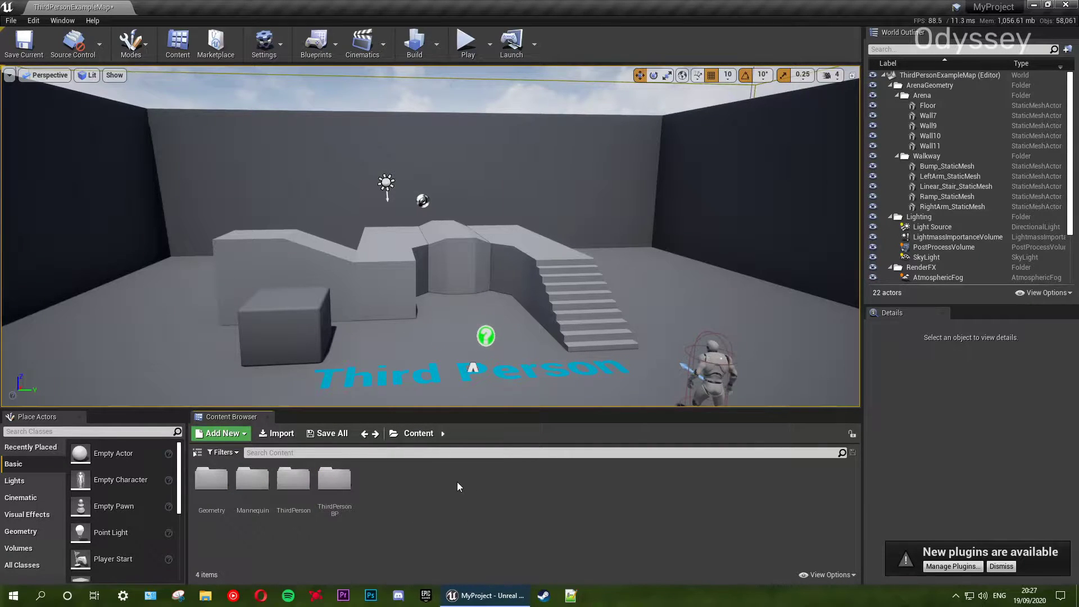
right_click(458, 487)
click(496, 105)
text(AI)
key(Return)
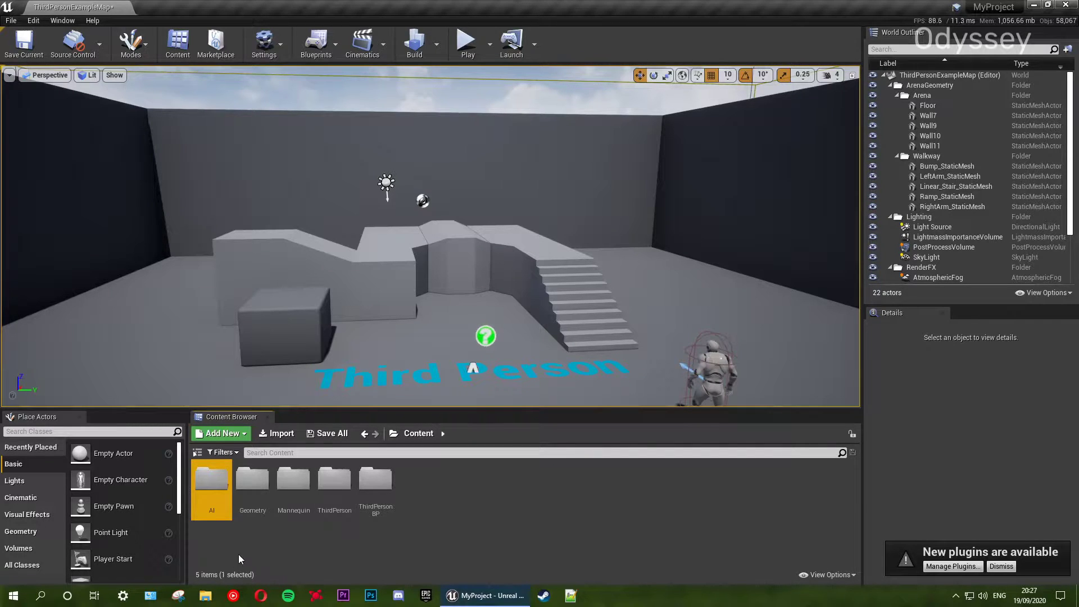
double_click(206, 490)
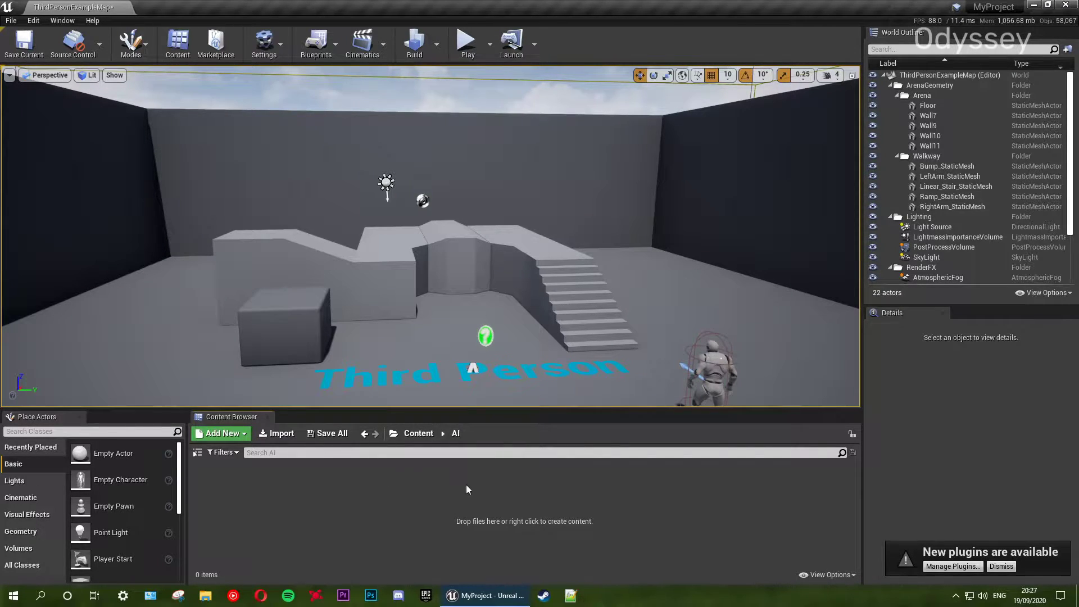
- Start a new Blueprint Class with AIController as its parent class
right_click(401, 500)
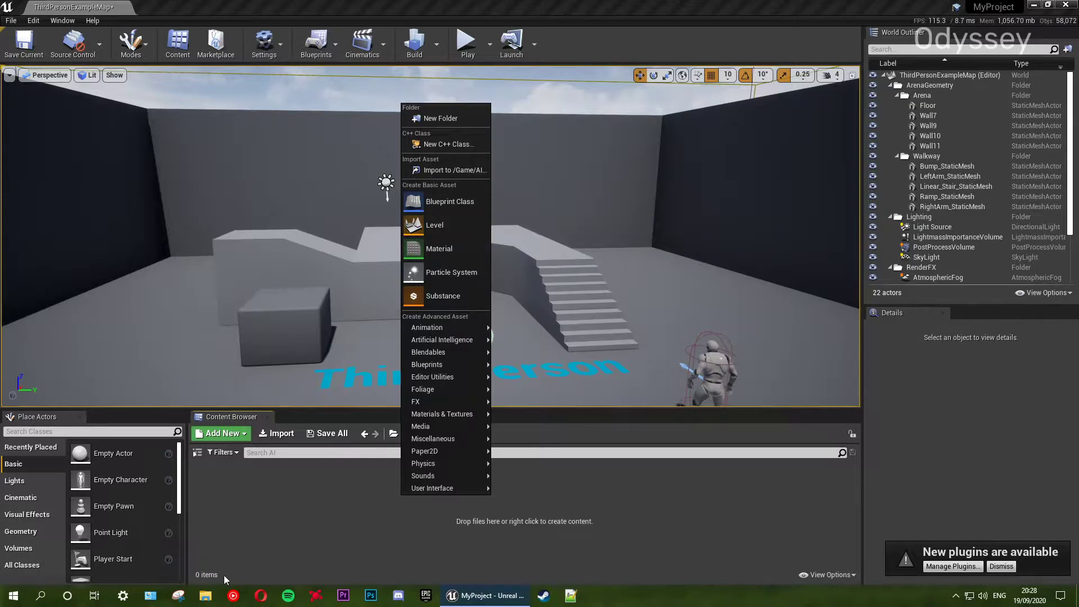
right_click(374, 498)
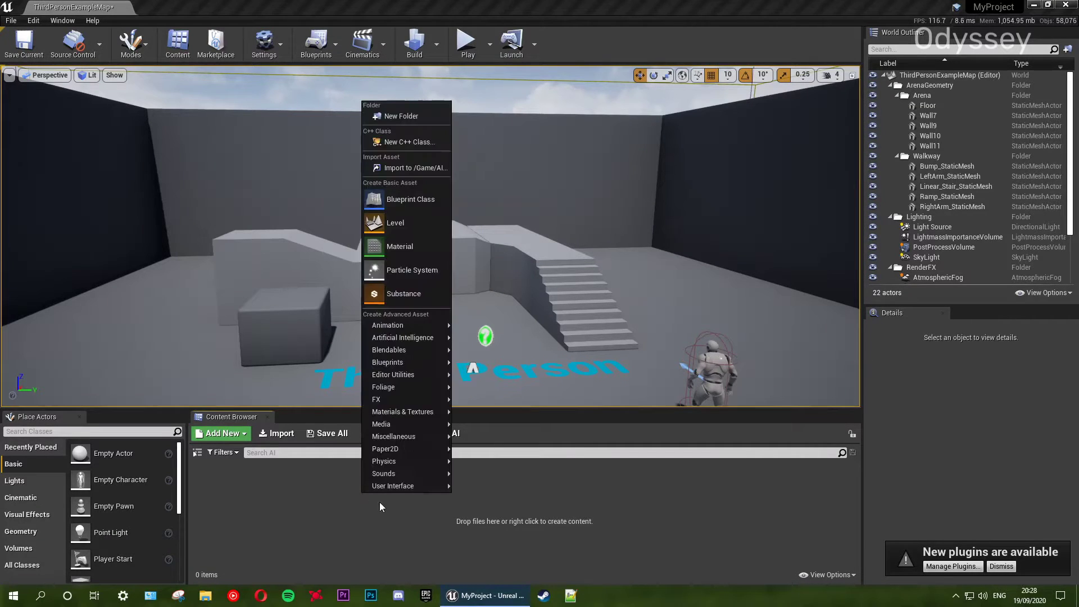
click(415, 206)
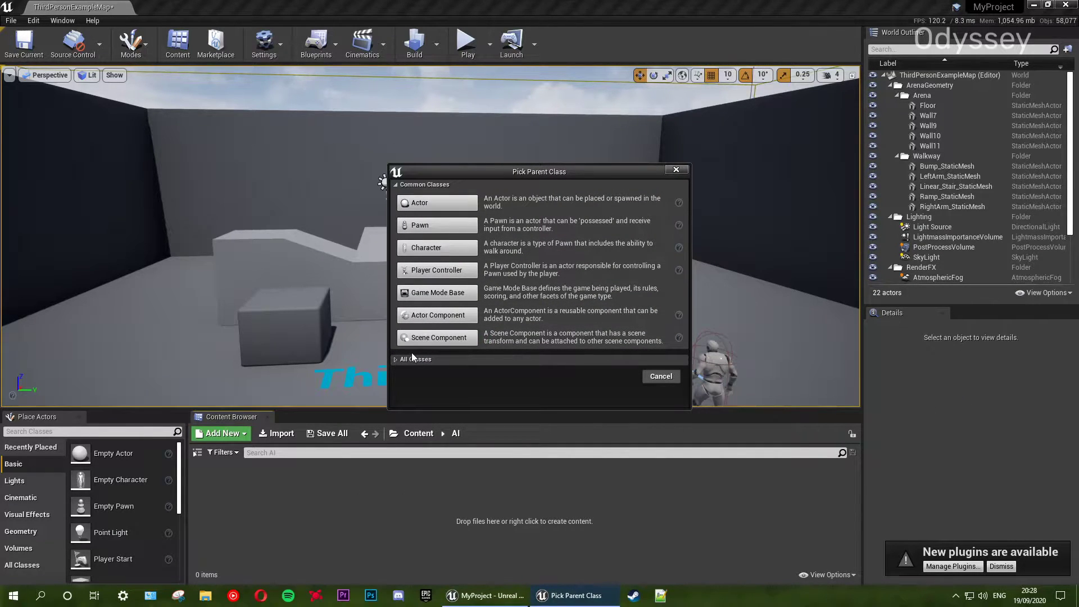
drag(475, 178, 414, 98)
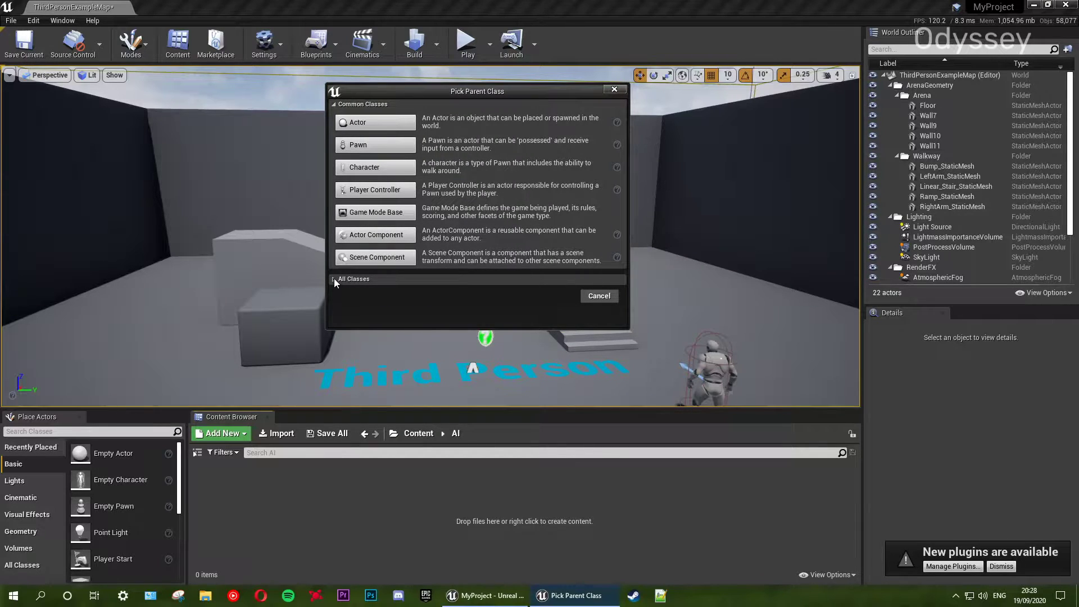
click(335, 282)
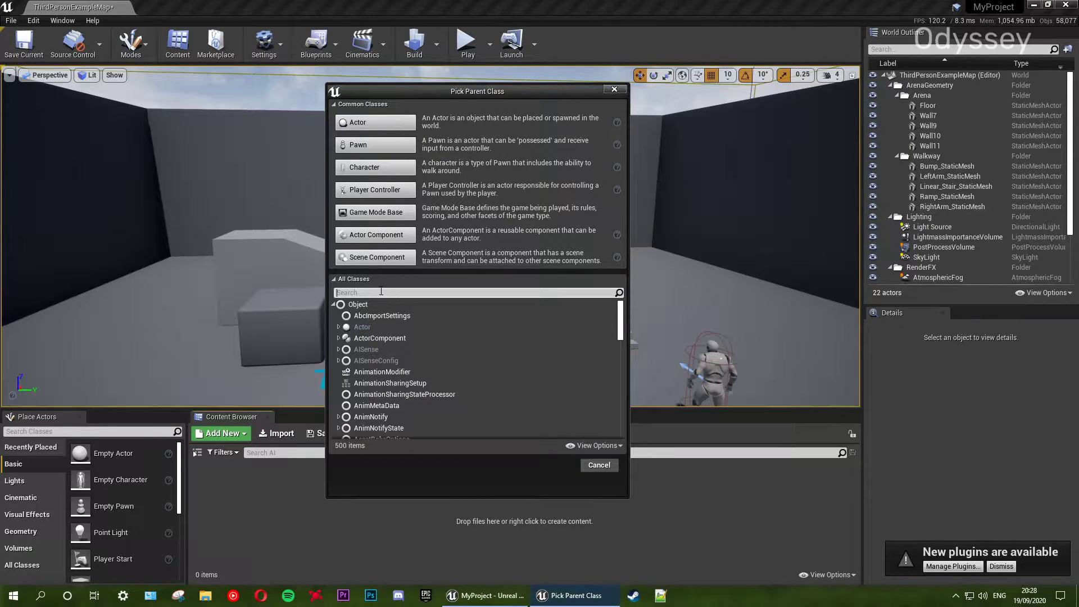
click(381, 292)
text(AI)
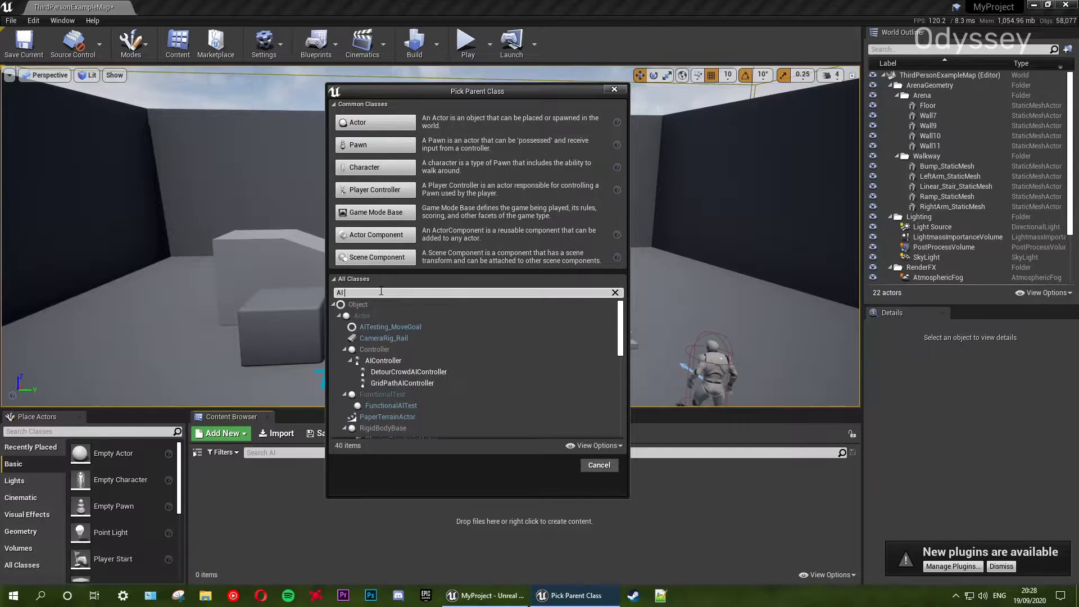
text( CONTROLLER)
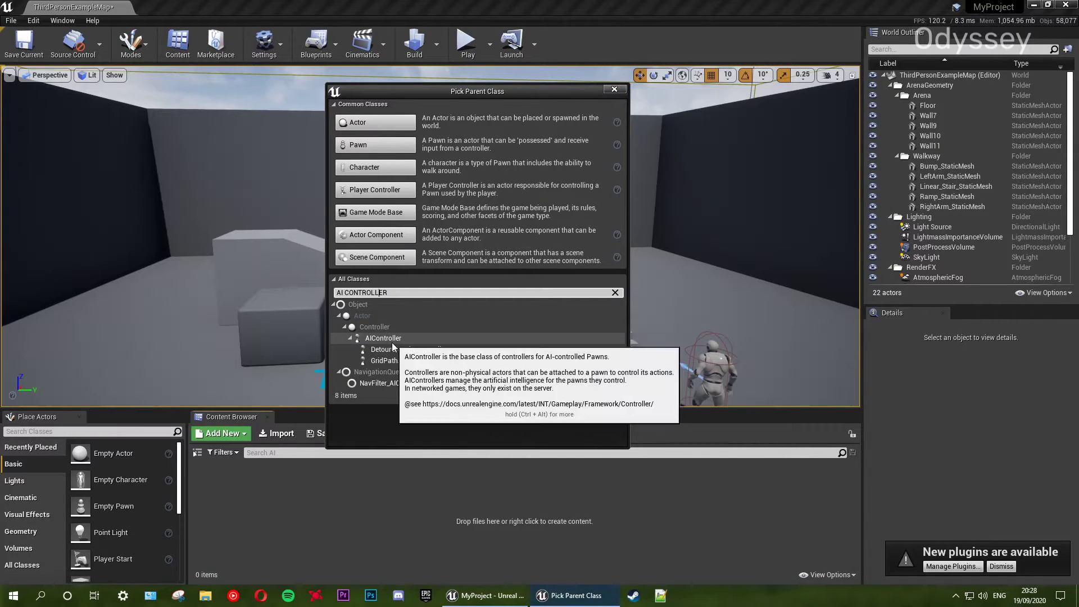
click(382, 338)
click(554, 414)
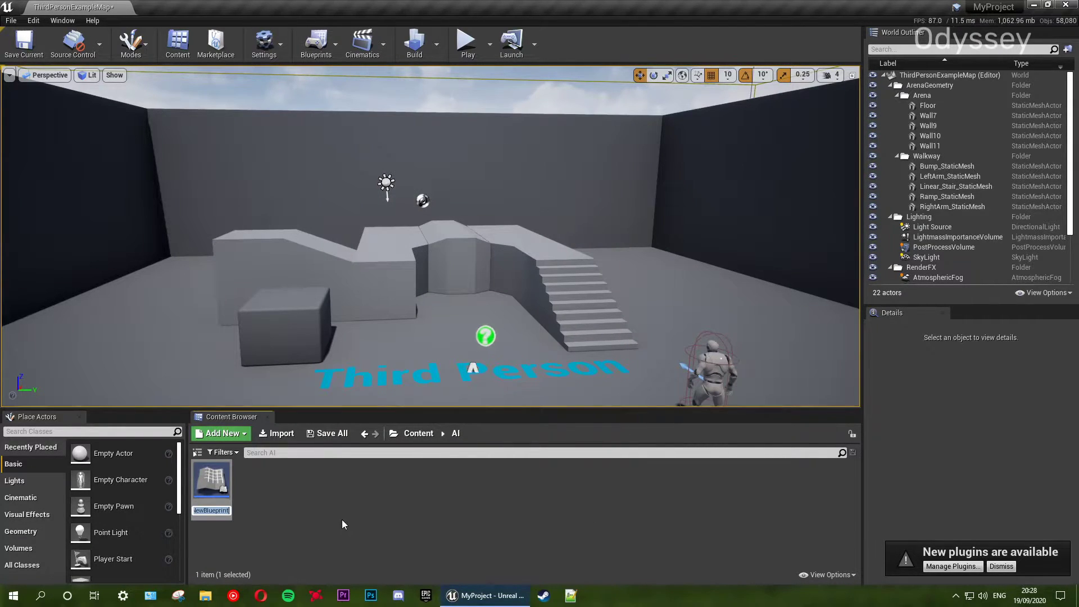
- Name the blueprint ZombieController and save all unsaved assets
key(BackSpace)
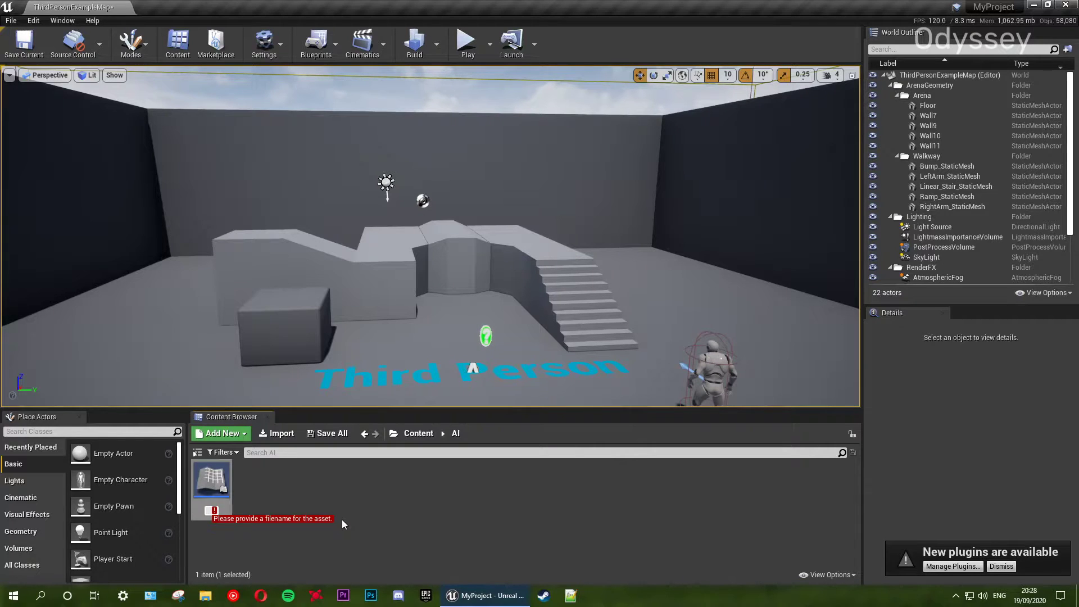
text(Zombie)
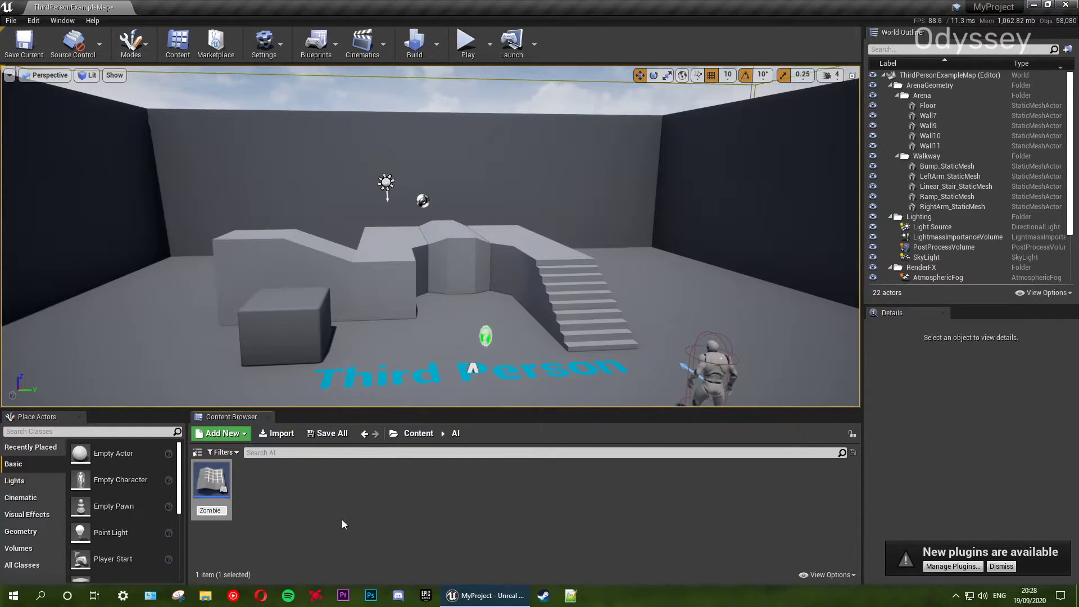
text(Controller)
key(Return)
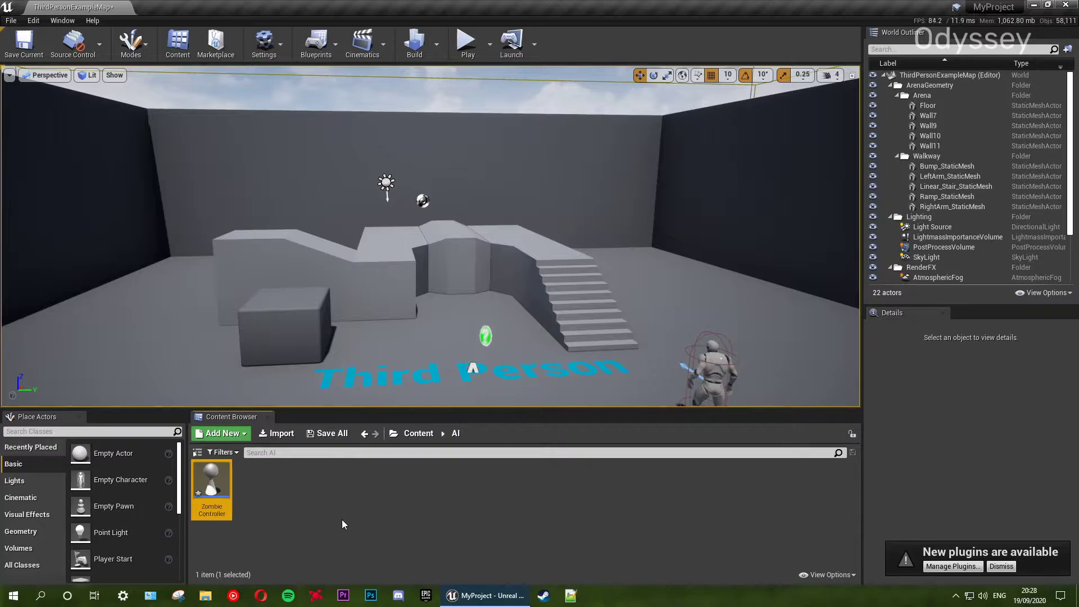
click(344, 524)
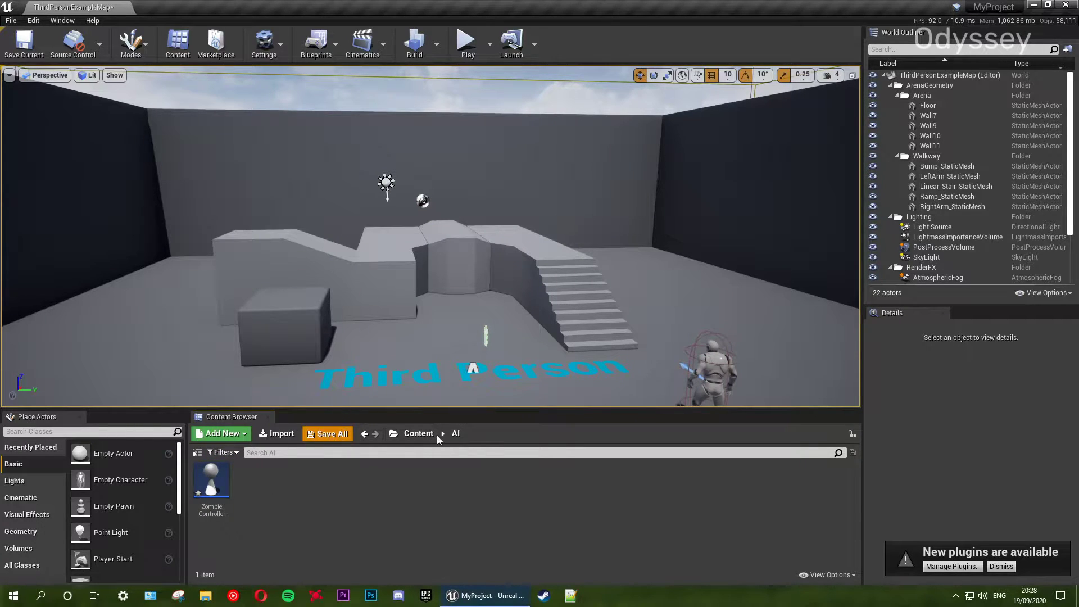
click(327, 433)
click(640, 401)
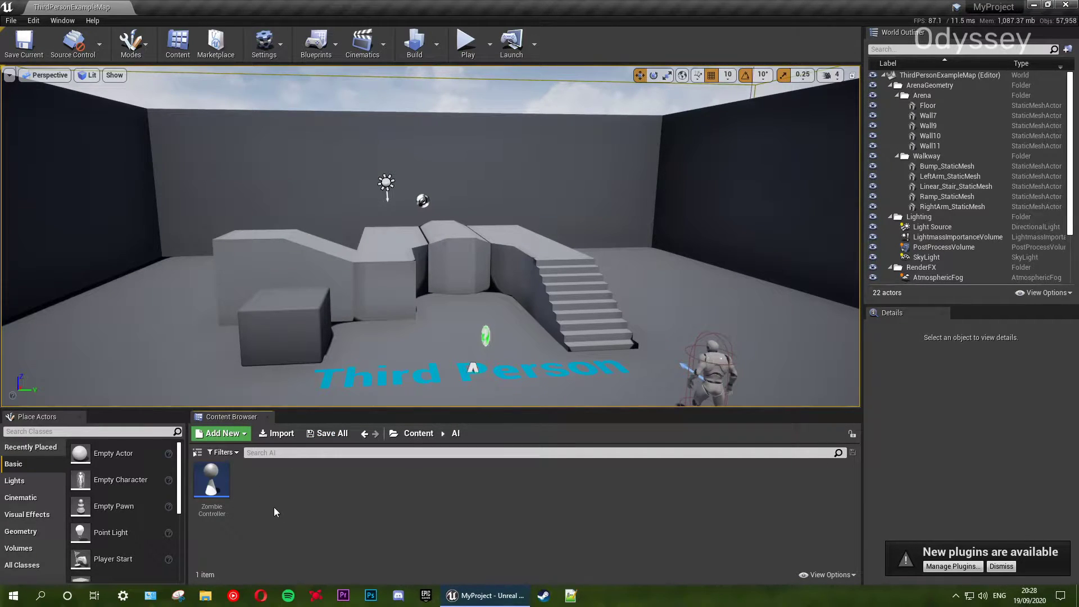
- Create a Character-based blueprint and name it ZombieCharacter
right_click(293, 498)
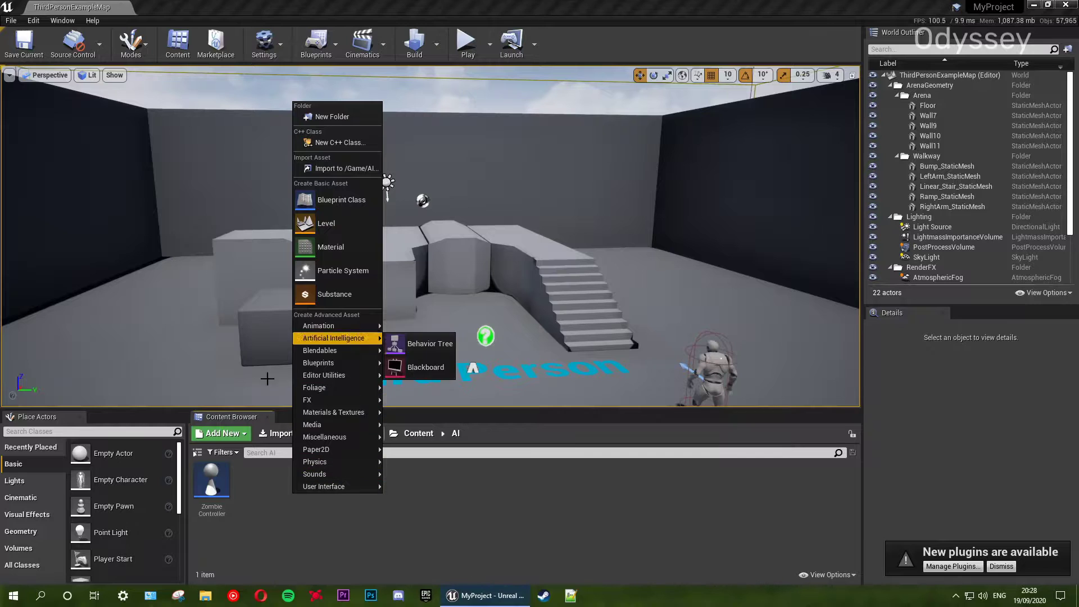
click(336, 202)
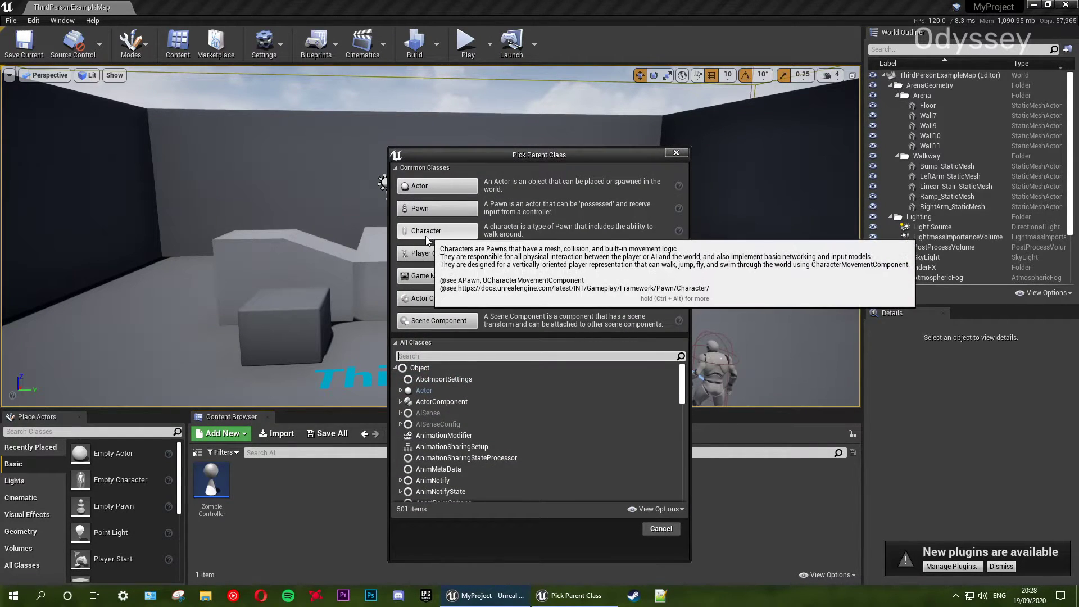
click(448, 225)
key(BackSpace)
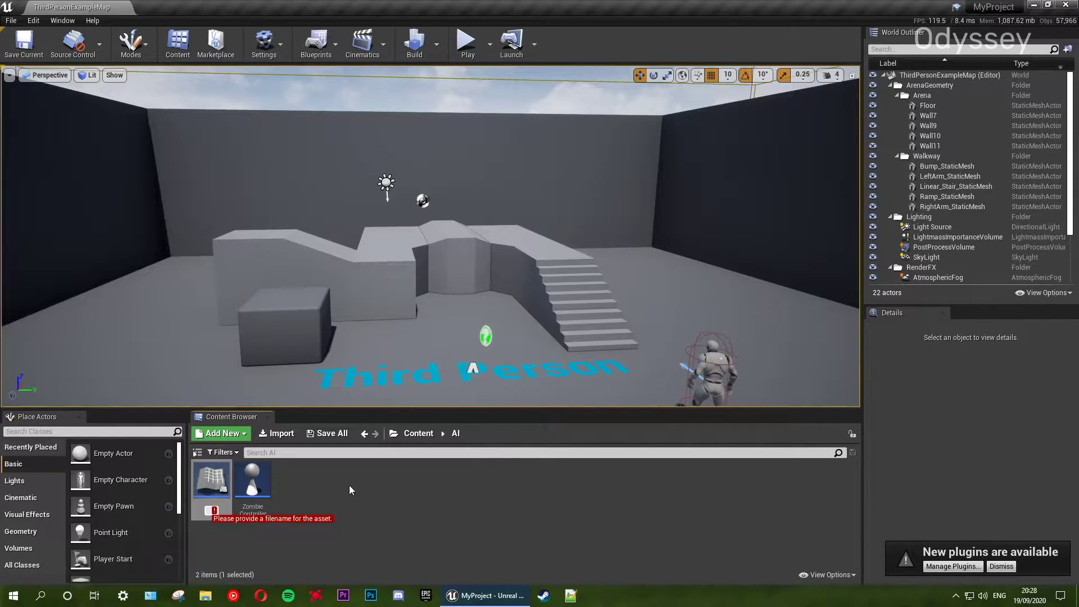
text(Zomvb)
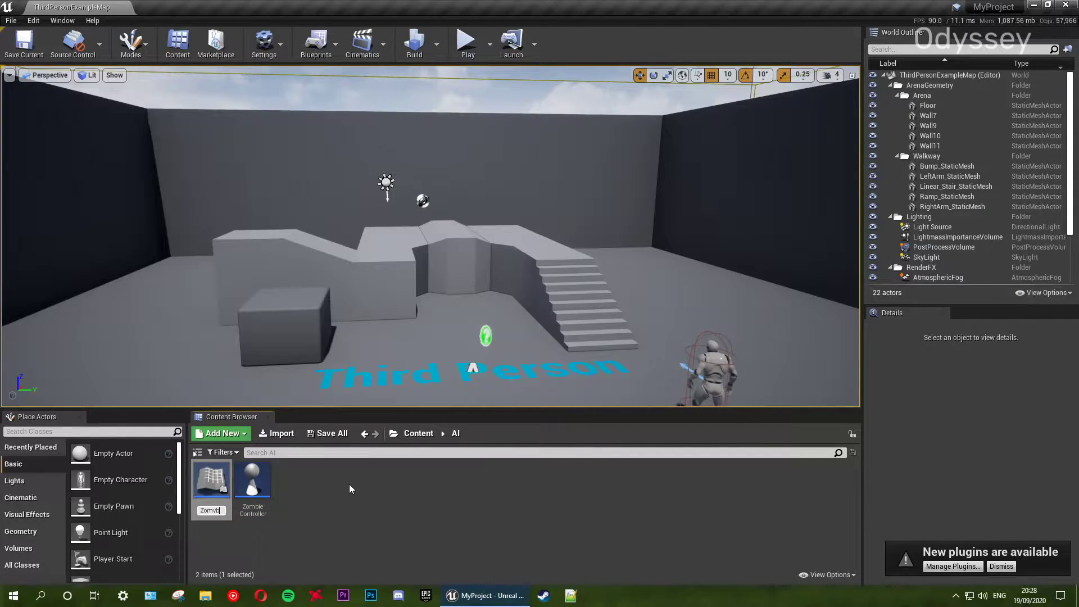
text(bieCharacter)
key(Return)
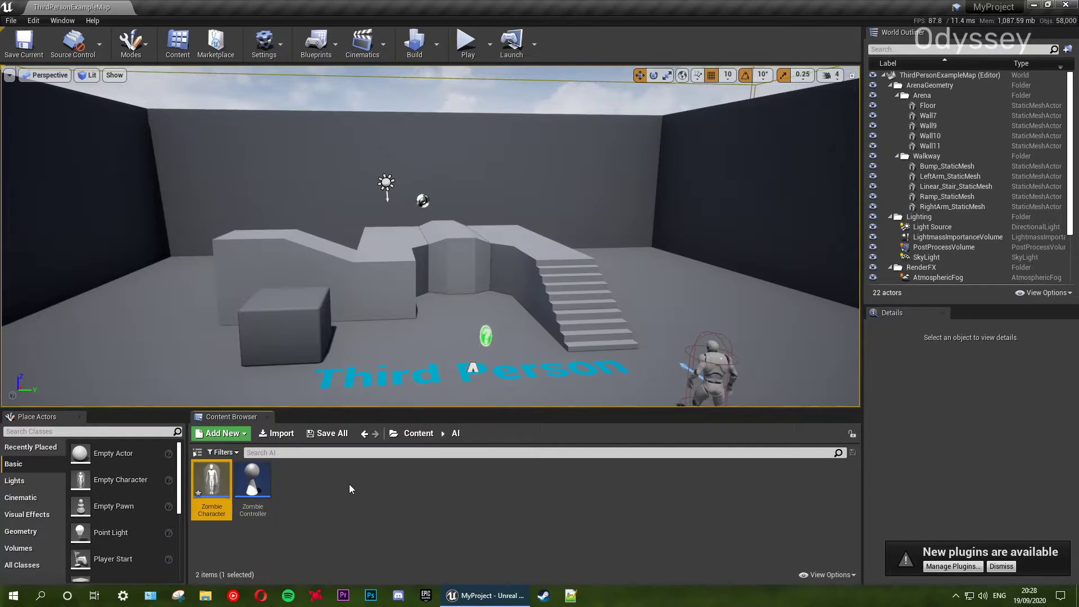
- Save all unsaved content, including the new ZombieCharacter
click(429, 508)
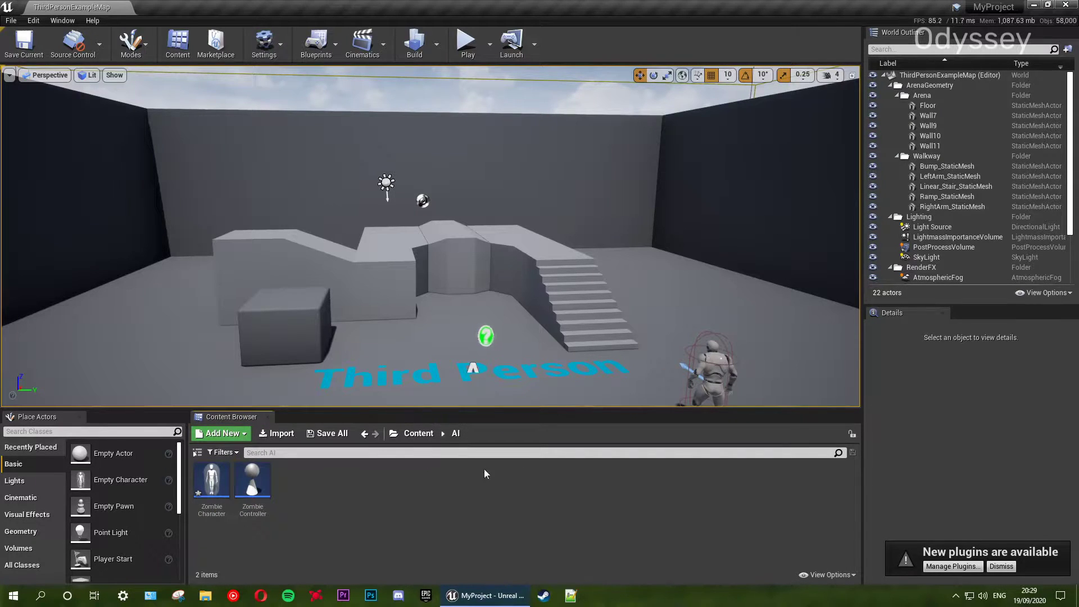
click(327, 434)
click(639, 406)
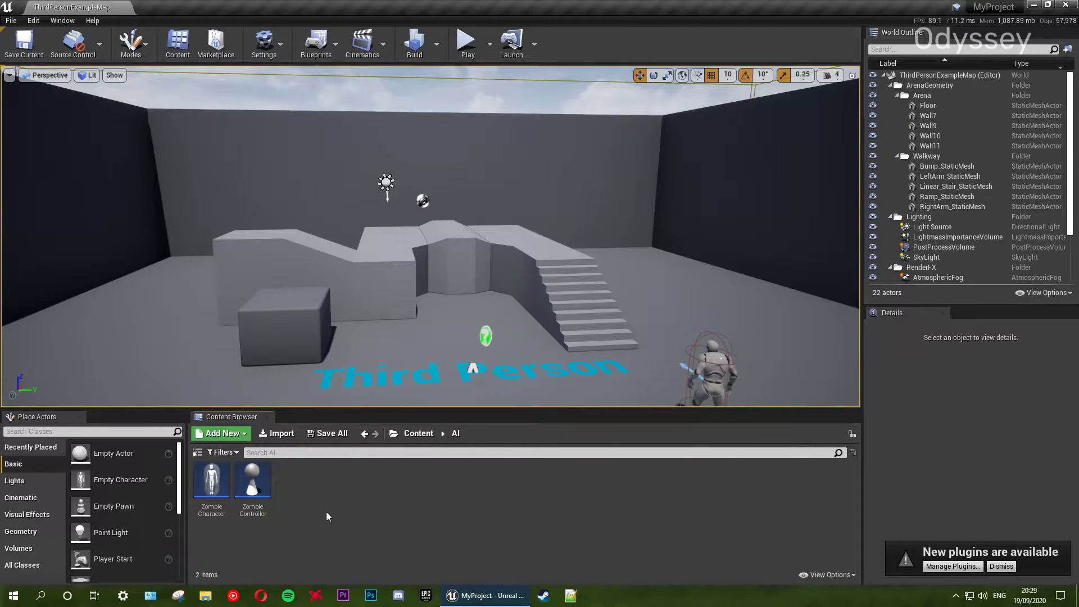
- Create a Behavior Tree asset from the Artificial Intelligence menu named ZombieBT
right_click(343, 500)
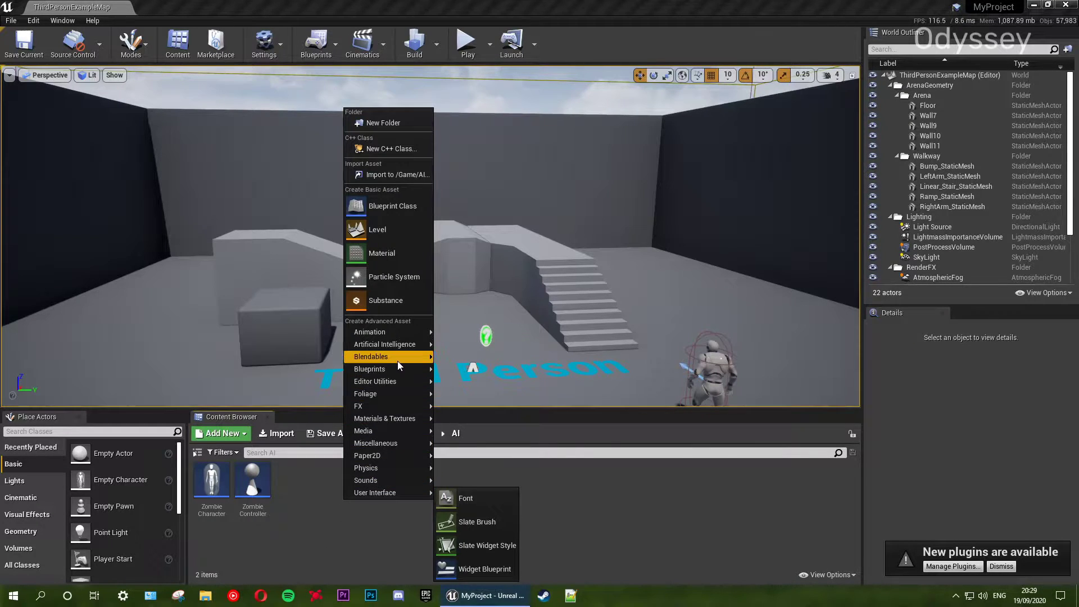
mouse_move(399, 362)
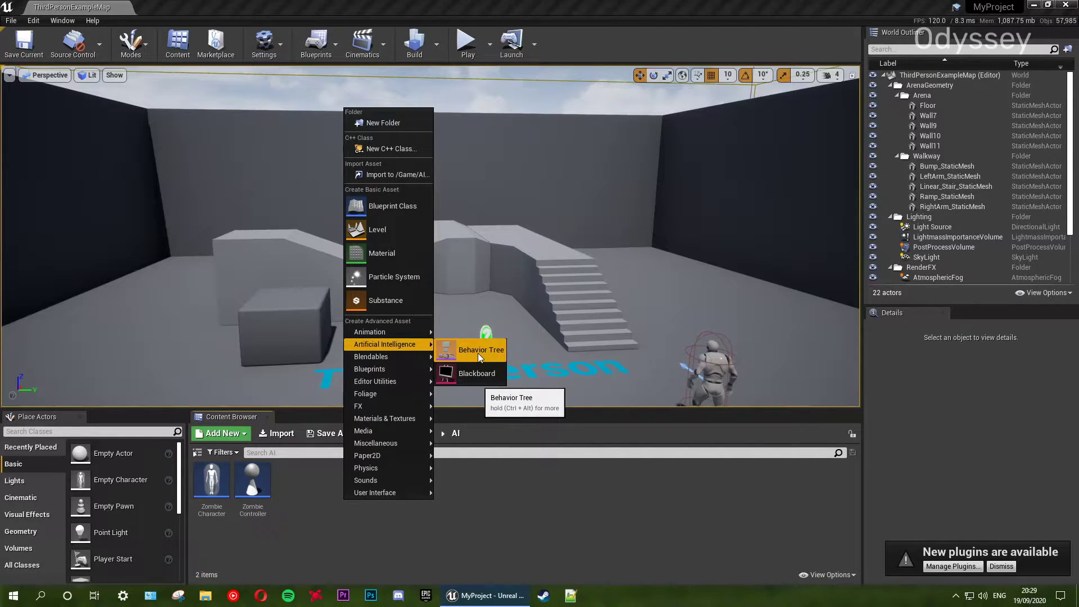
click(479, 355)
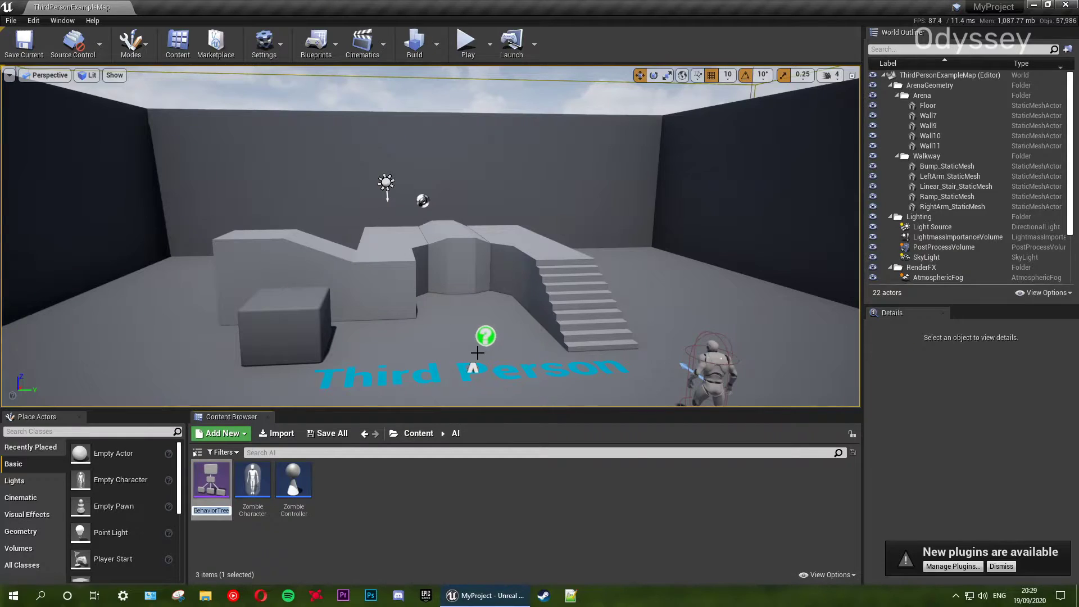
text(Z)
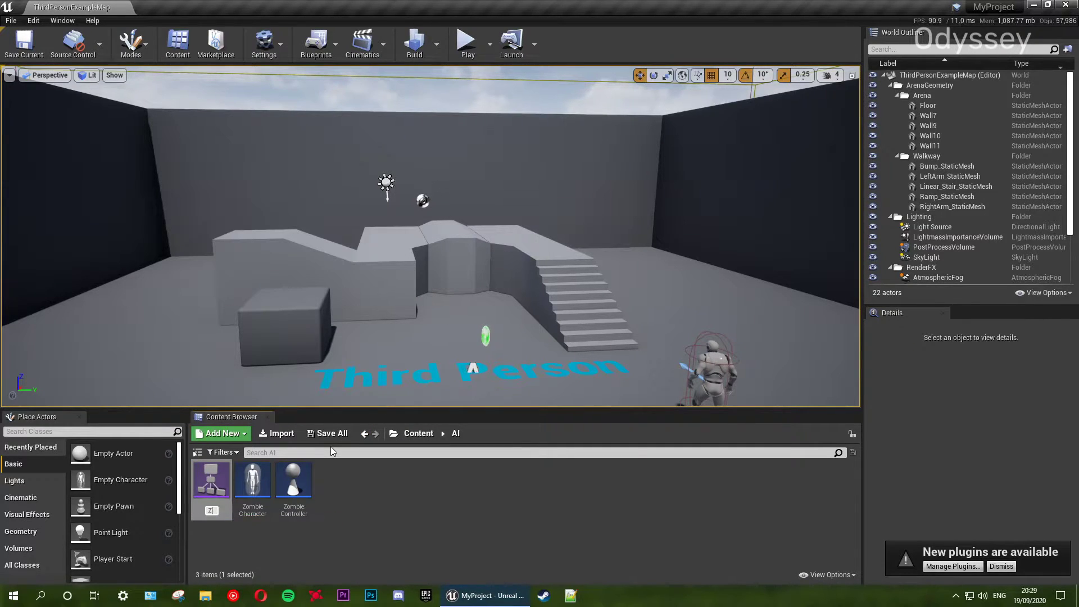
text(ombieBT)
key(Return)
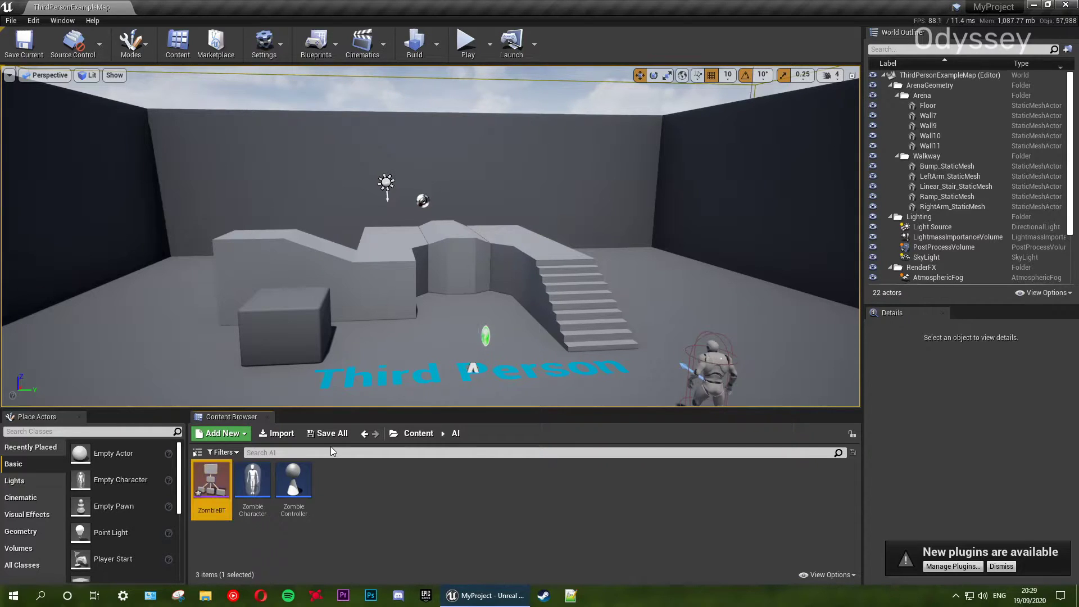
click(415, 523)
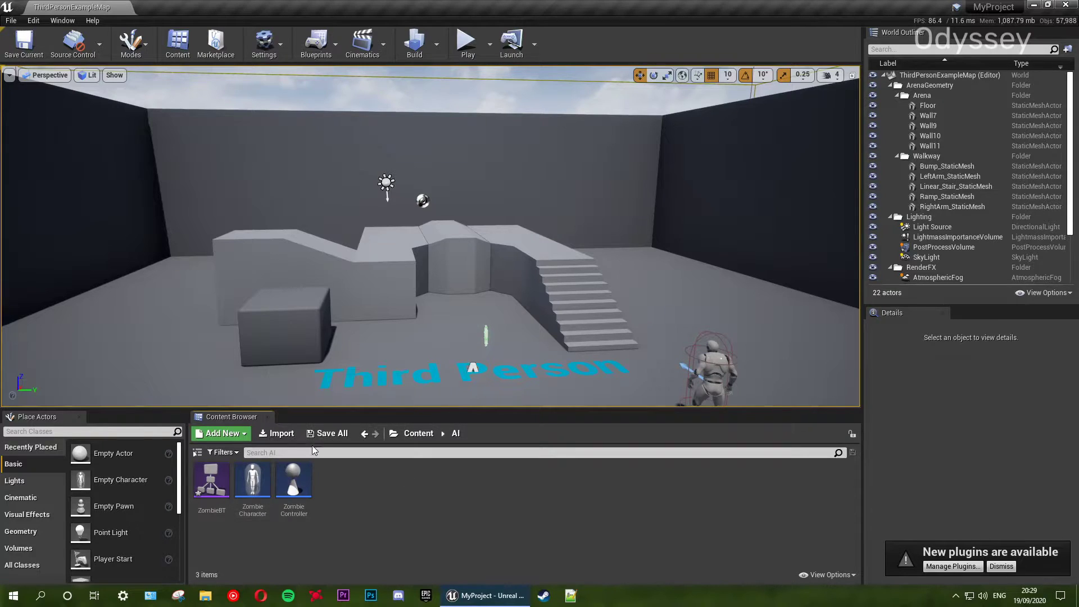
- Save ZombieBT, open it, and expand BehaviorTree details showing Blackboard Asset None
click(327, 434)
click(638, 399)
double_click(211, 481)
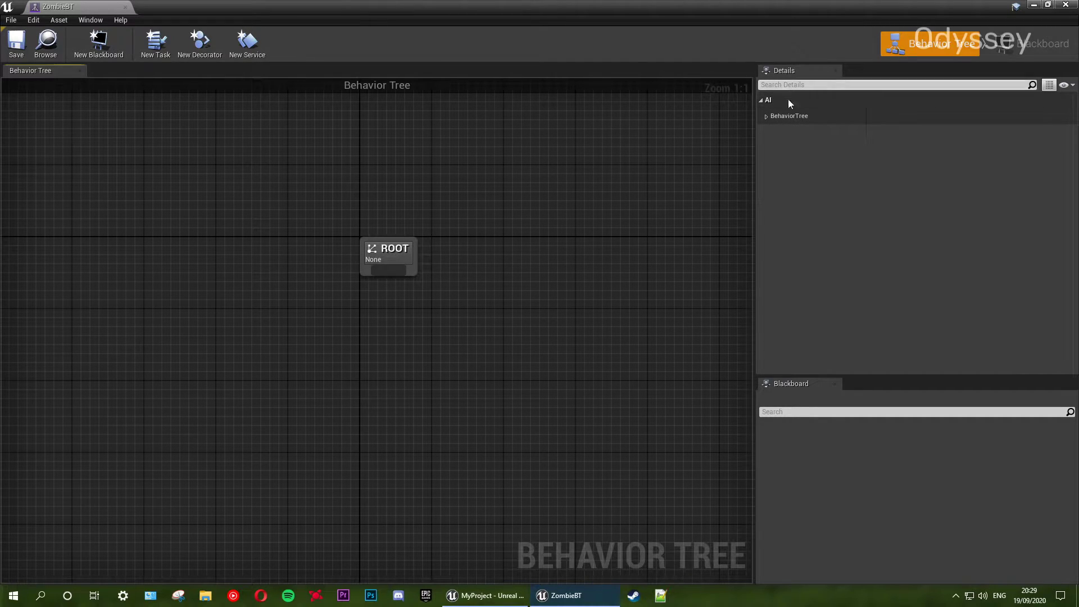
click(767, 117)
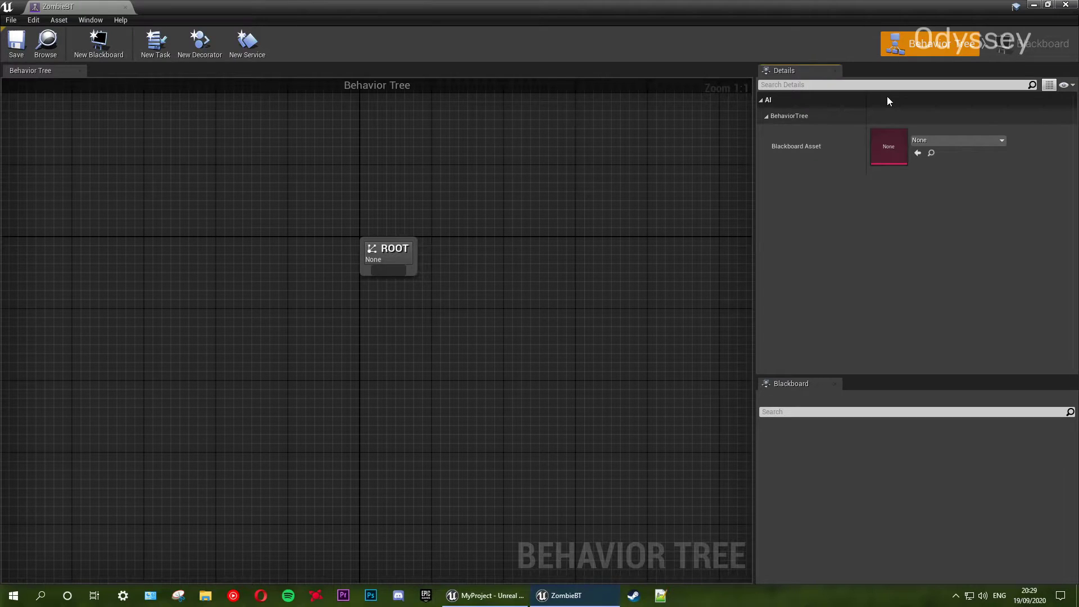
- Create a new blackboard from the ZombieBT toolbar and rename it ZombieBB
click(100, 44)
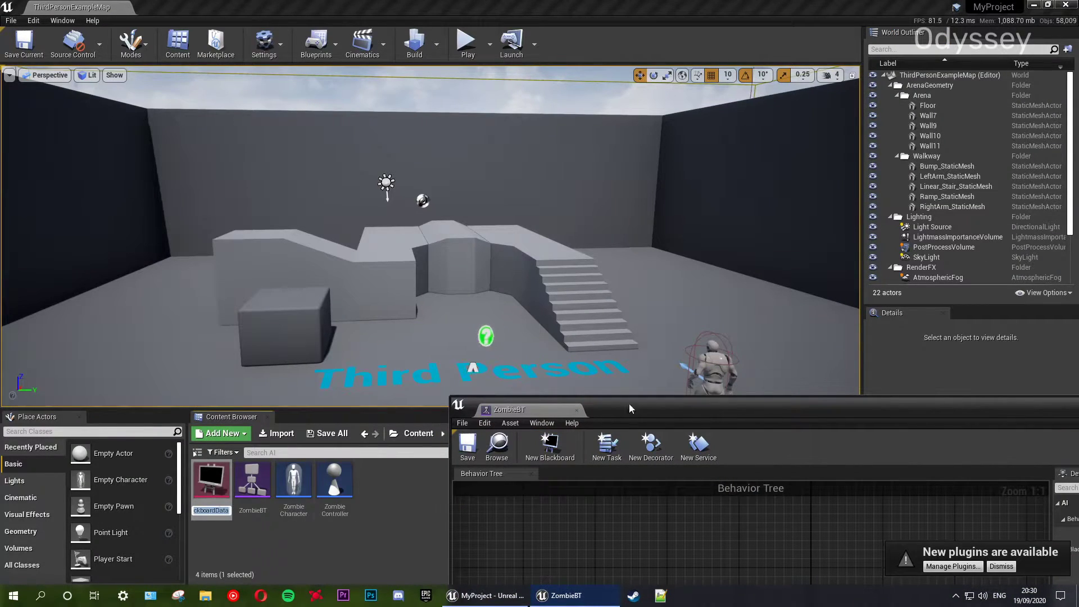
drag(669, 406, 423, 373)
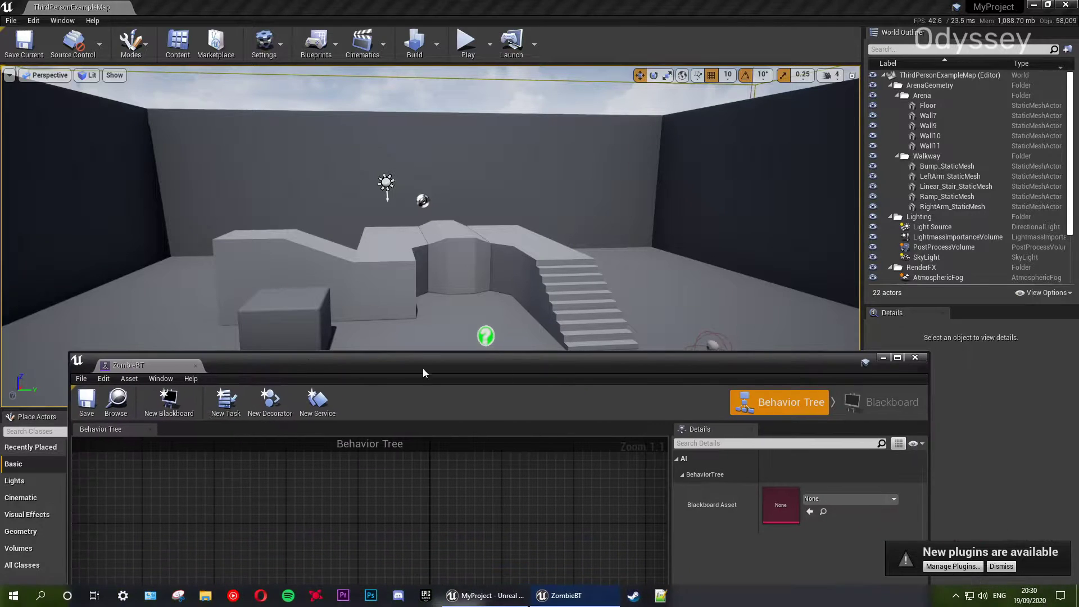
click(883, 358)
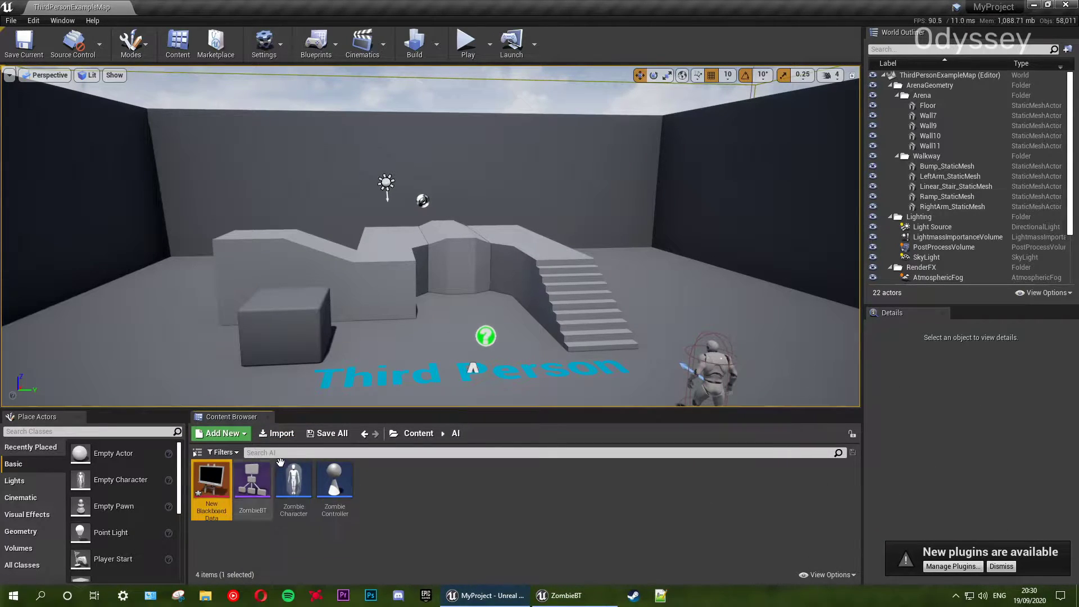
key(F2)
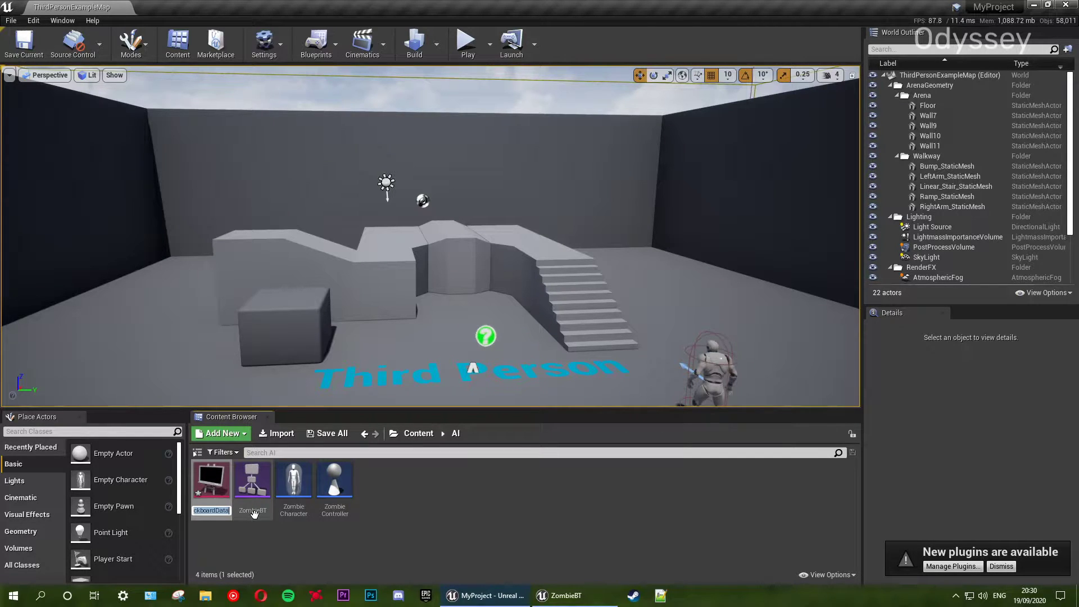
key(BackSpace)
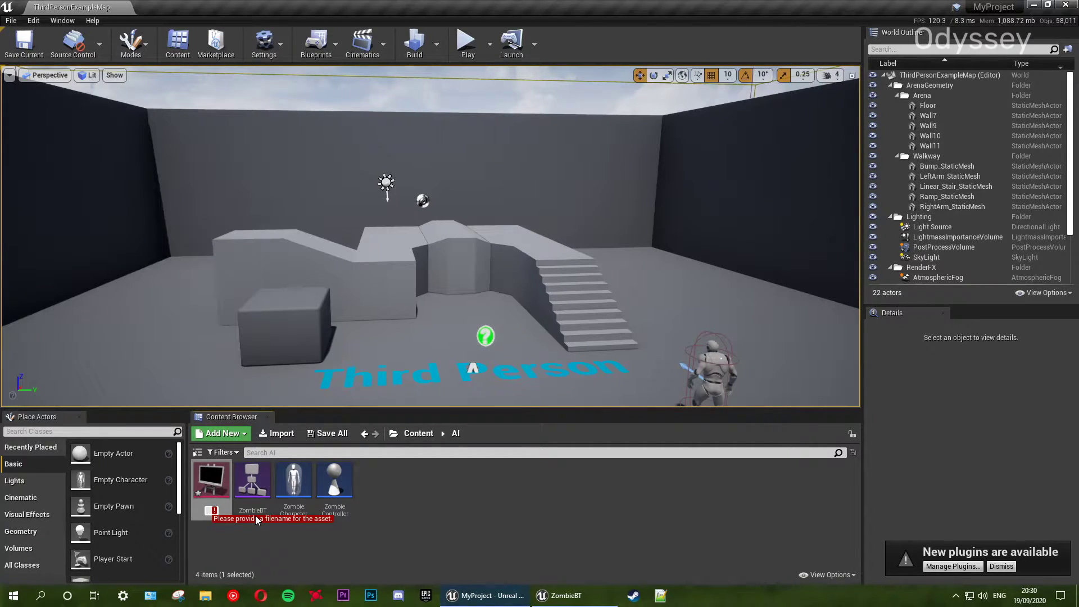
text(ZombieBB)
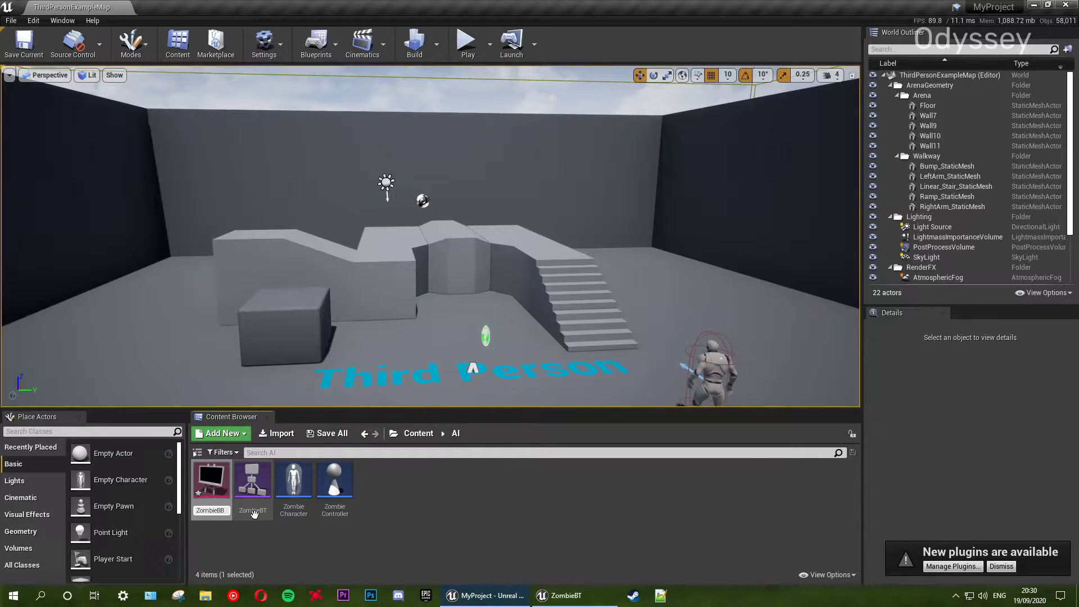
key(Return)
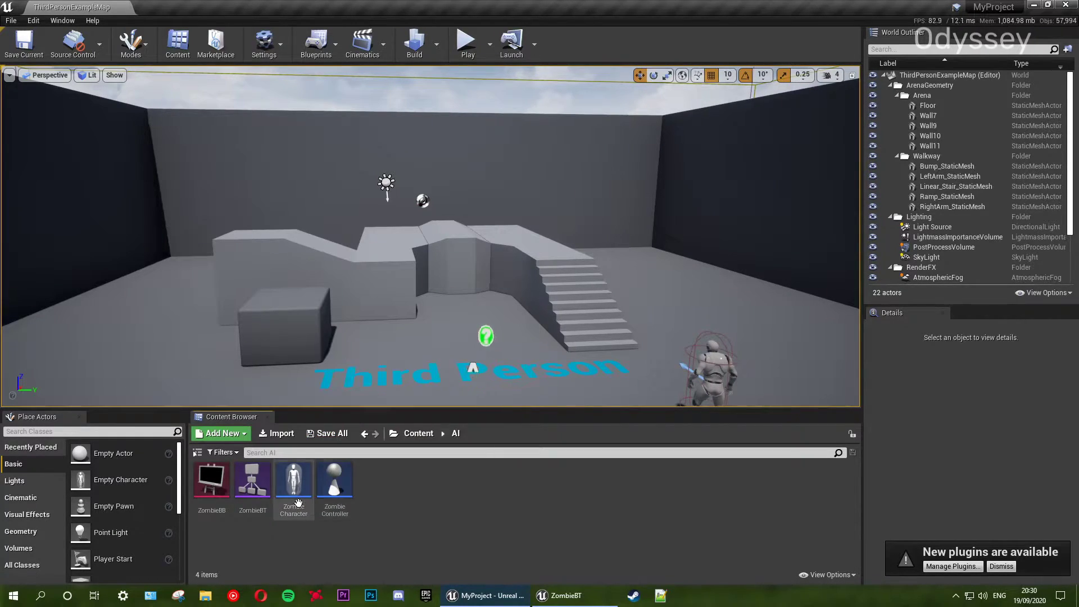
- Open ZombieCharacter, close ZombieBT, and open the Mesh component's Skeletal Mesh list
click(294, 504)
double_click(294, 504)
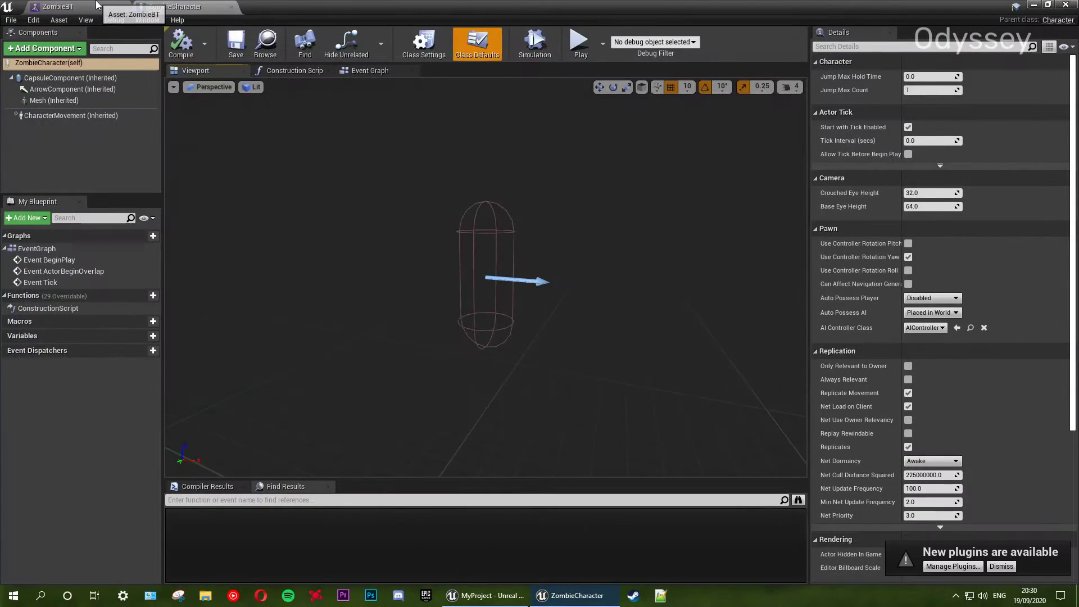
middle_click(97, 5)
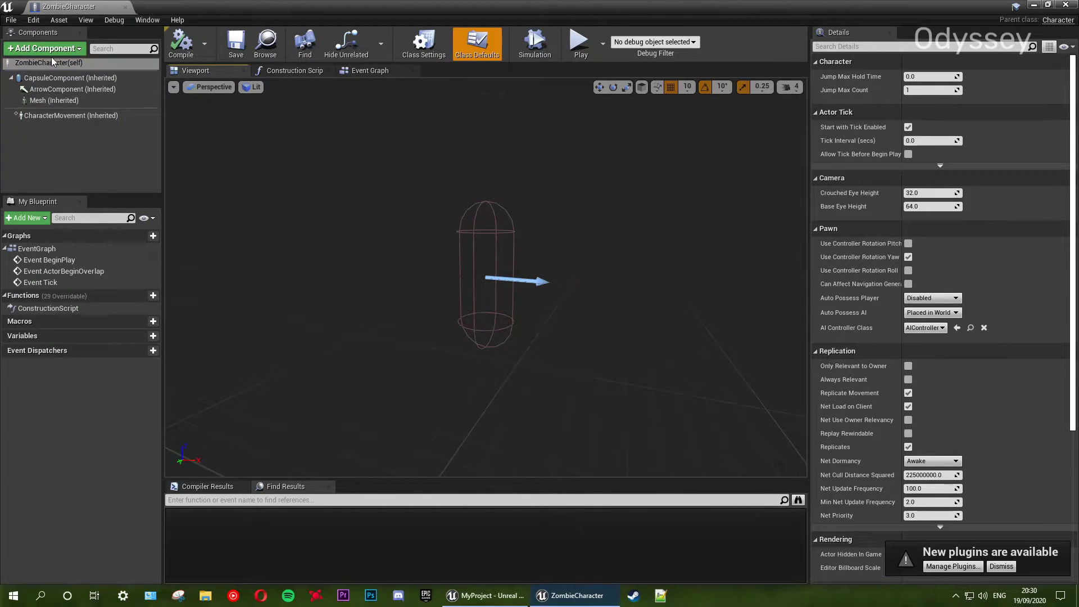
click(71, 102)
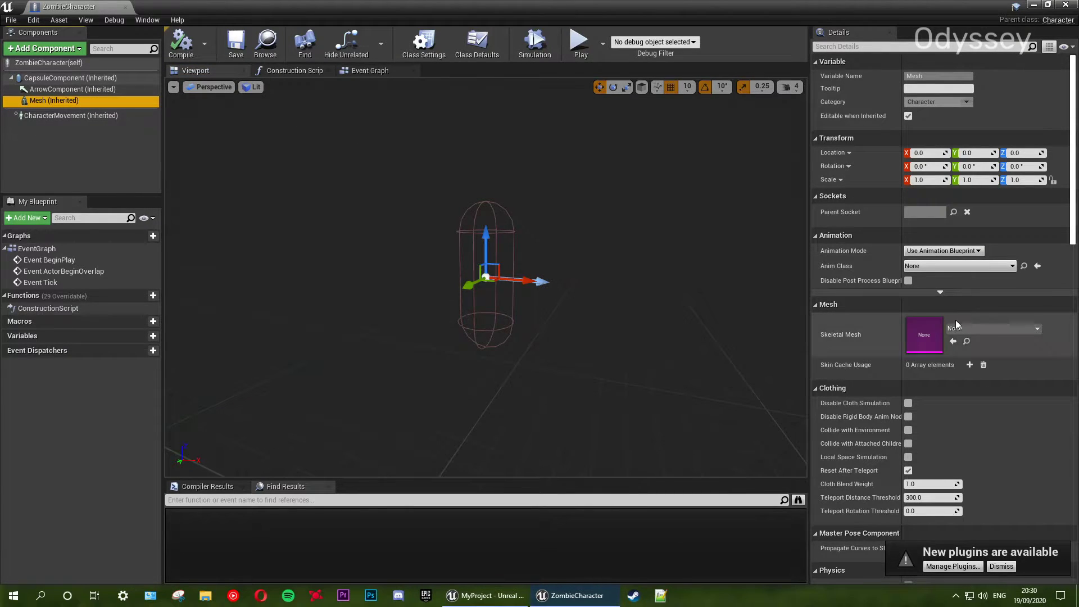
click(996, 332)
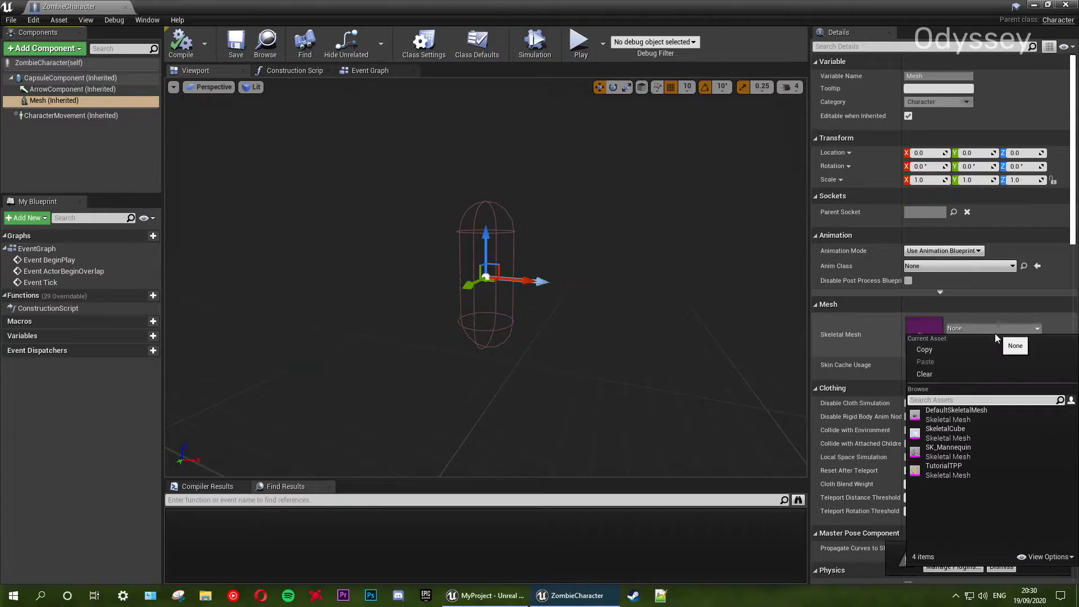
- Assign SK_Mannequin as the Mesh's skeletal mesh and frame it in the viewport
click(967, 456)
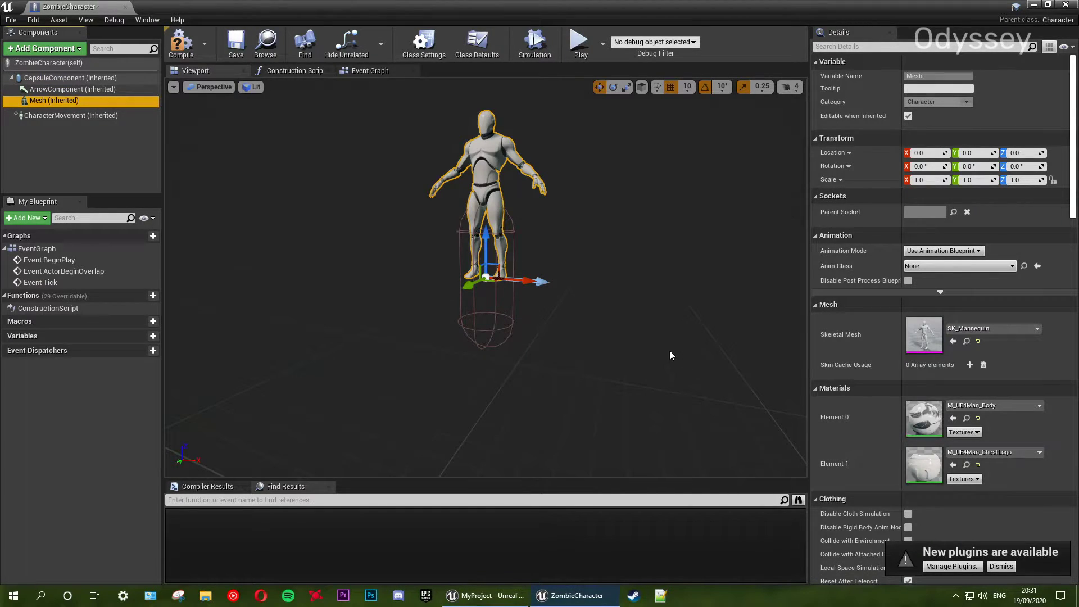
drag(629, 295, 626, 255)
key(f)
scroll(431, 203, up, 5)
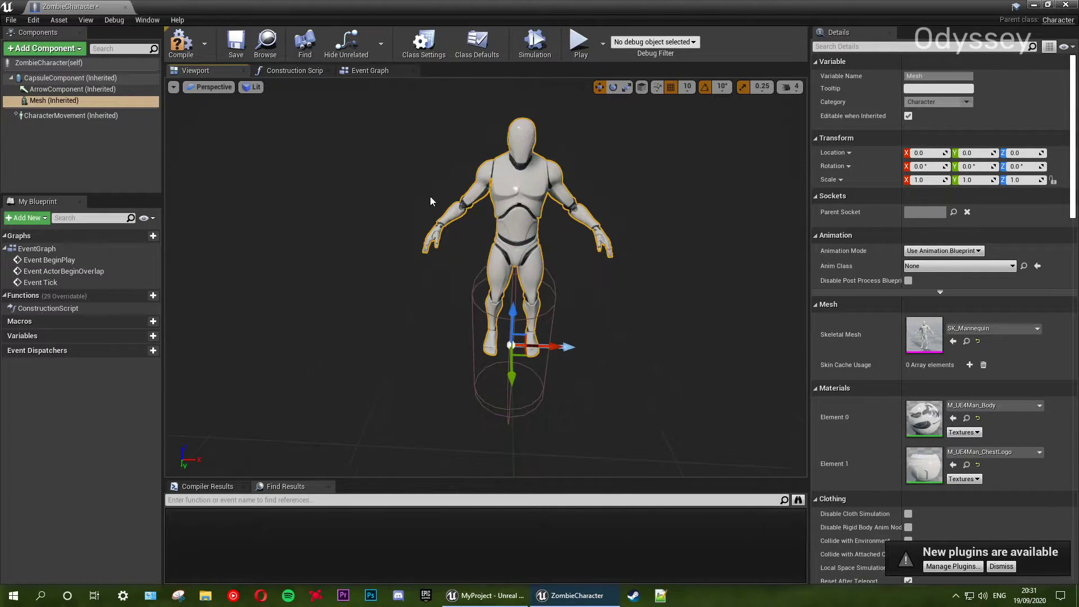
scroll(431, 202, down, 3)
alt+drag(432, 203, 396, 163)
- Rotate the mannequin to face forward with Z rotation -90
key(e)
drag(484, 332, 618, 236)
click(1031, 166)
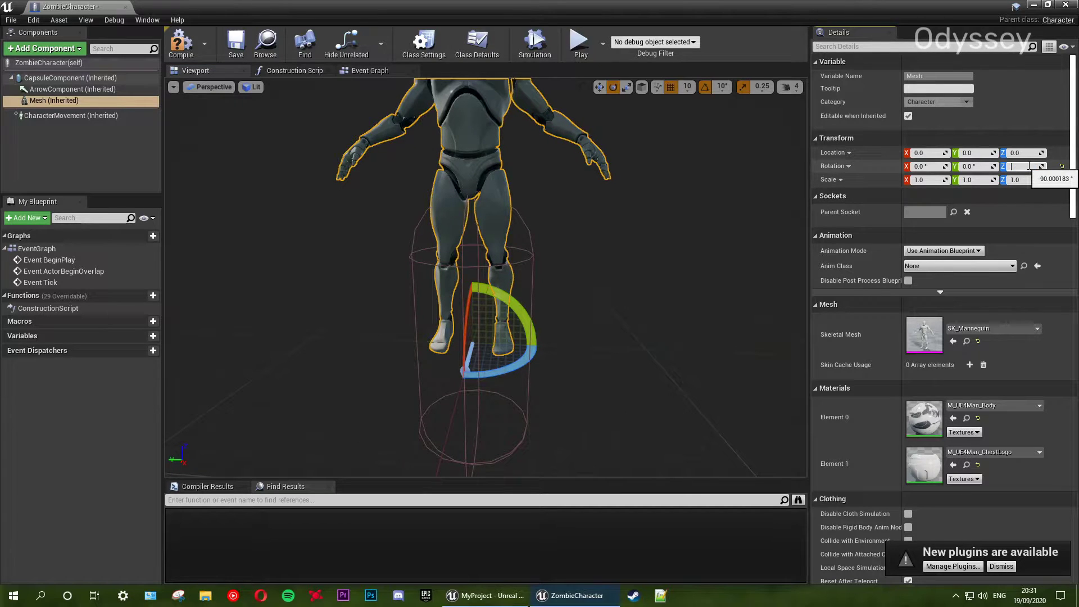
text(-90)
key(Return)
- Lower the mannequin to Z -90 so its feet meet the capsule bottom
alt+drag(484, 281, 518, 259)
key(w)
alt+drag(503, 354, 506, 314)
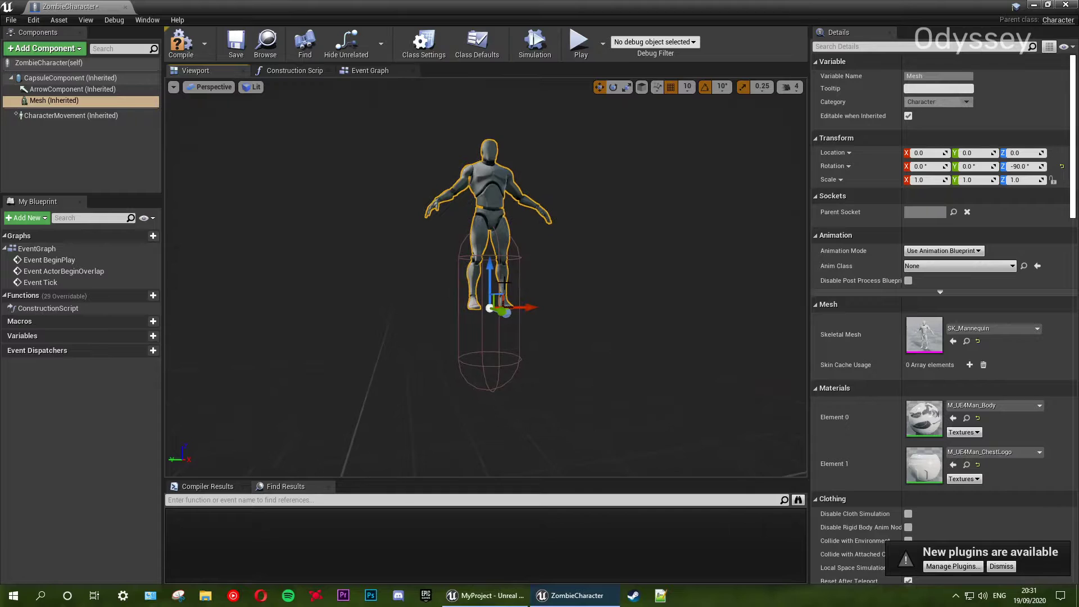
drag(500, 269, 501, 365)
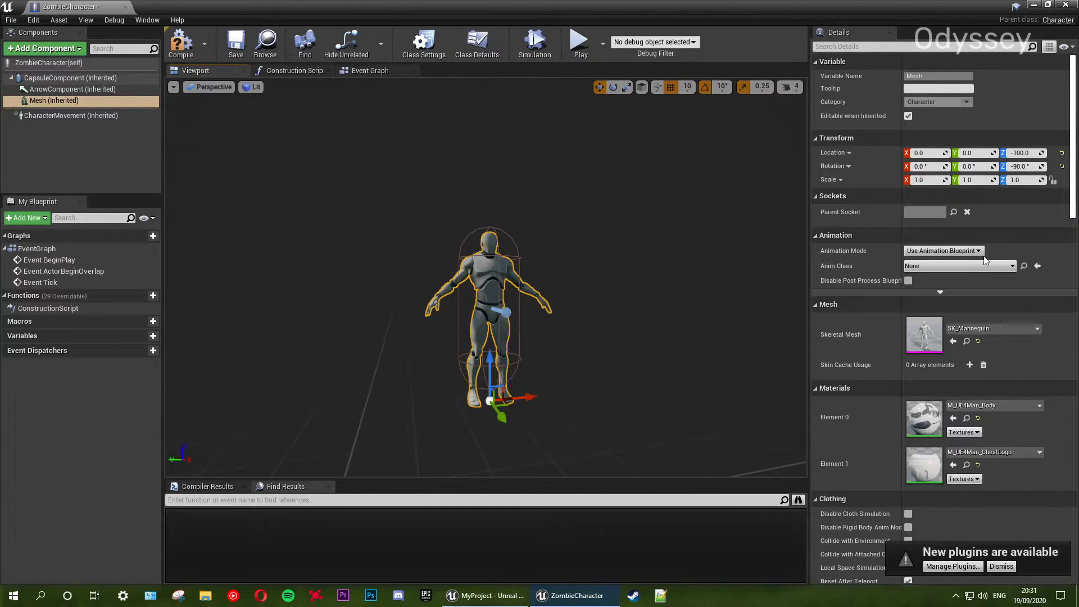
drag(492, 352, 492, 344)
scroll(740, 208, up, 5)
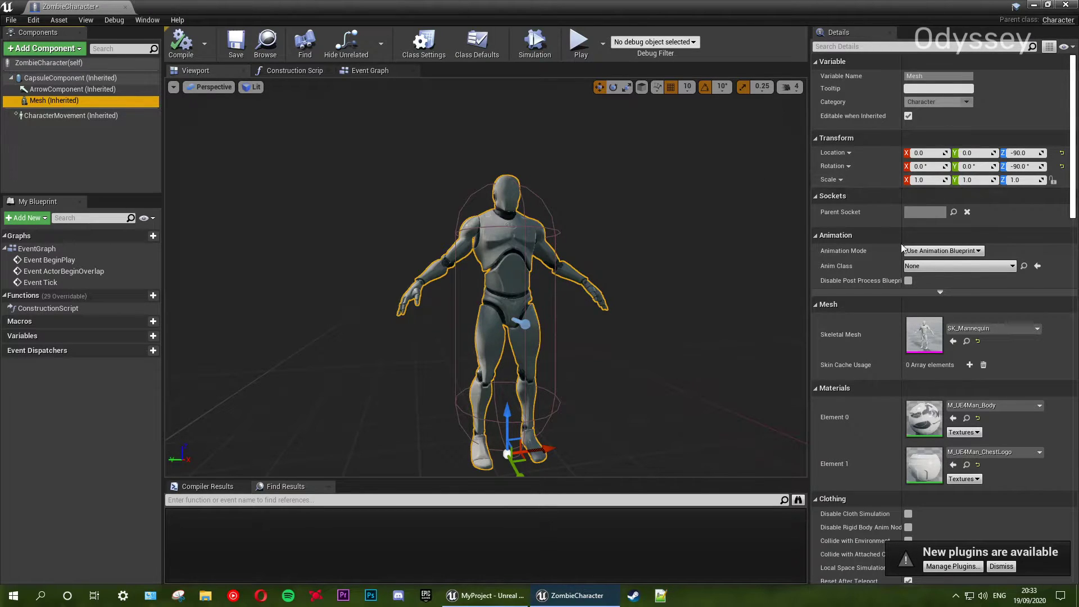
- Set the character mesh's Anim Class to ThirdPerson_AnimBP_C and compile the blueprint
click(936, 266)
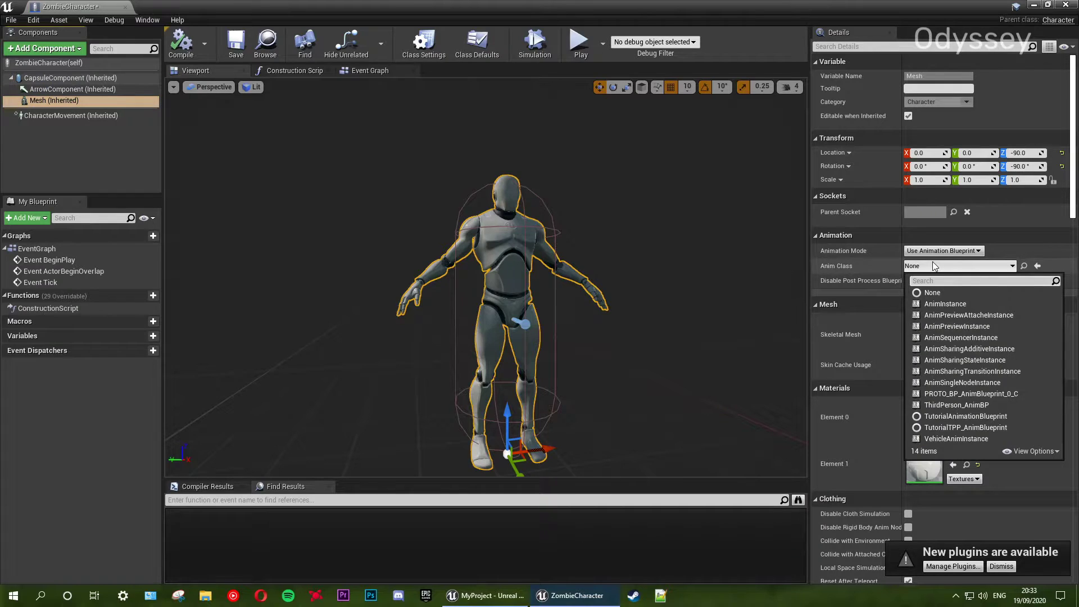
click(940, 405)
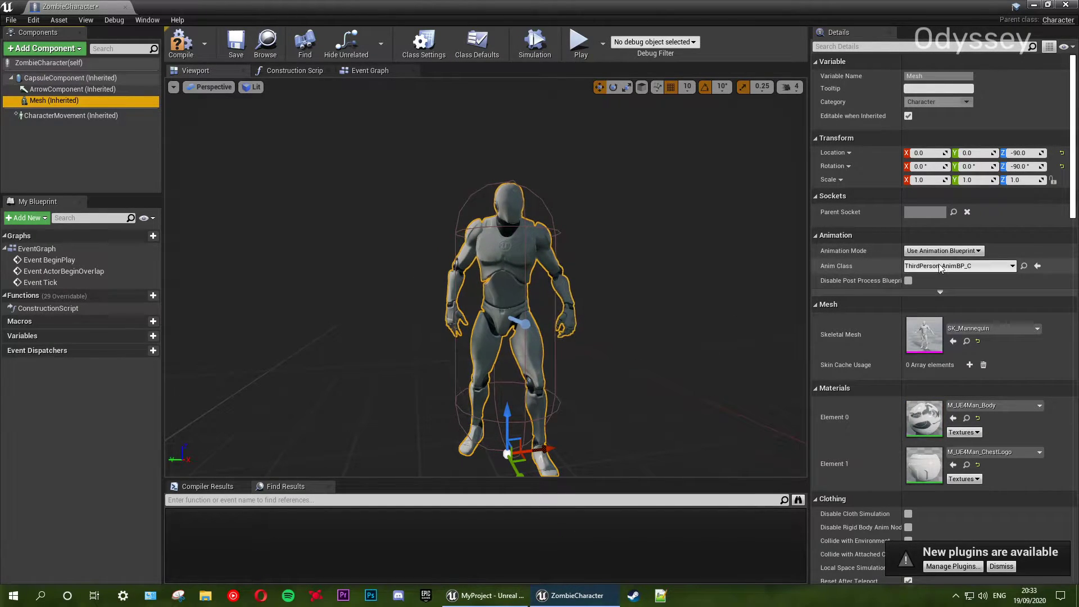
click(183, 42)
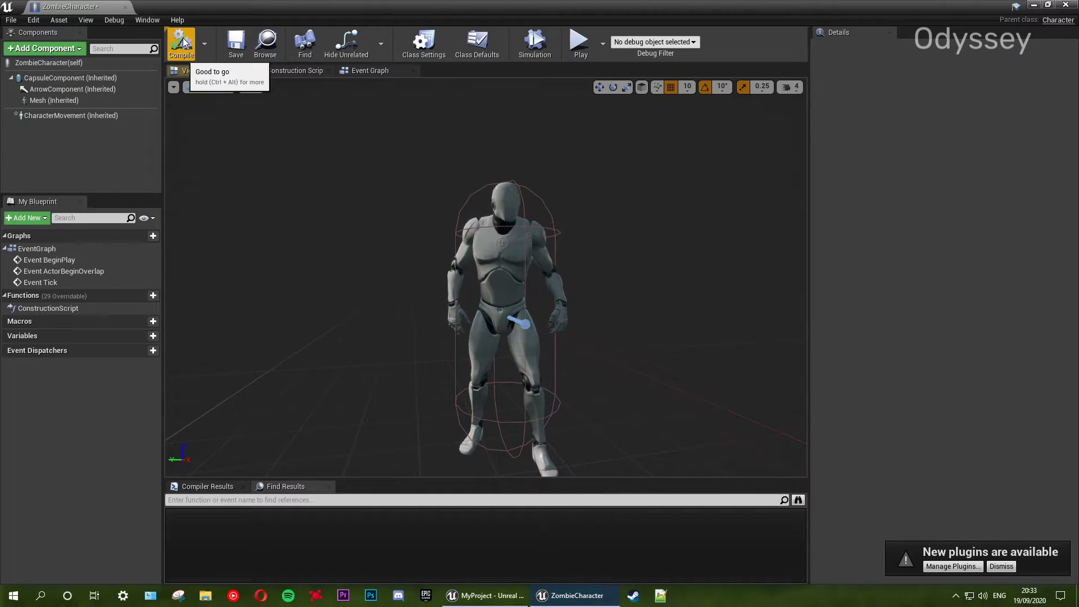
- Check the idle mannequin pose in the viewport and save the ZombieCharacter blueprint
right_drag(594, 146, 594, 146)
click(467, 197)
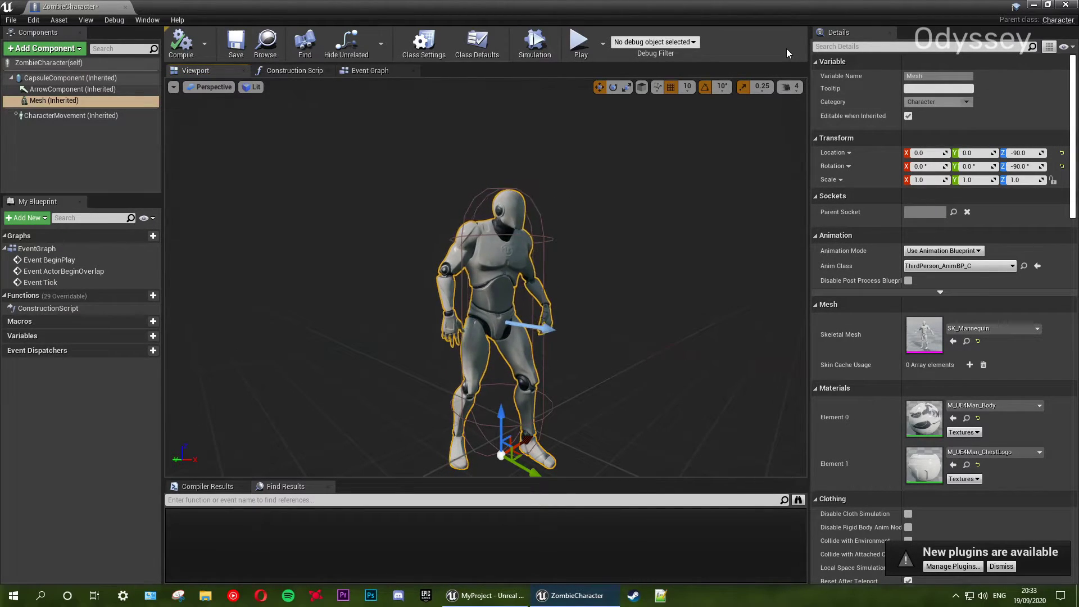
mouse_move(518, 190)
mouse_down()
mouse_move(540, 190)
mouse_move(518, 190)
mouse_up()
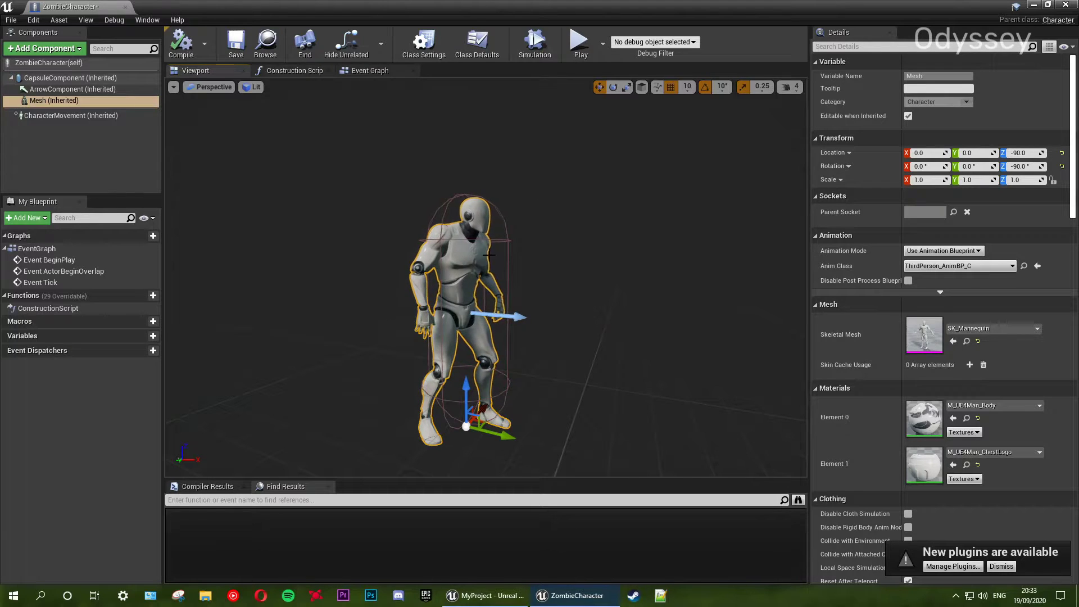
click(236, 43)
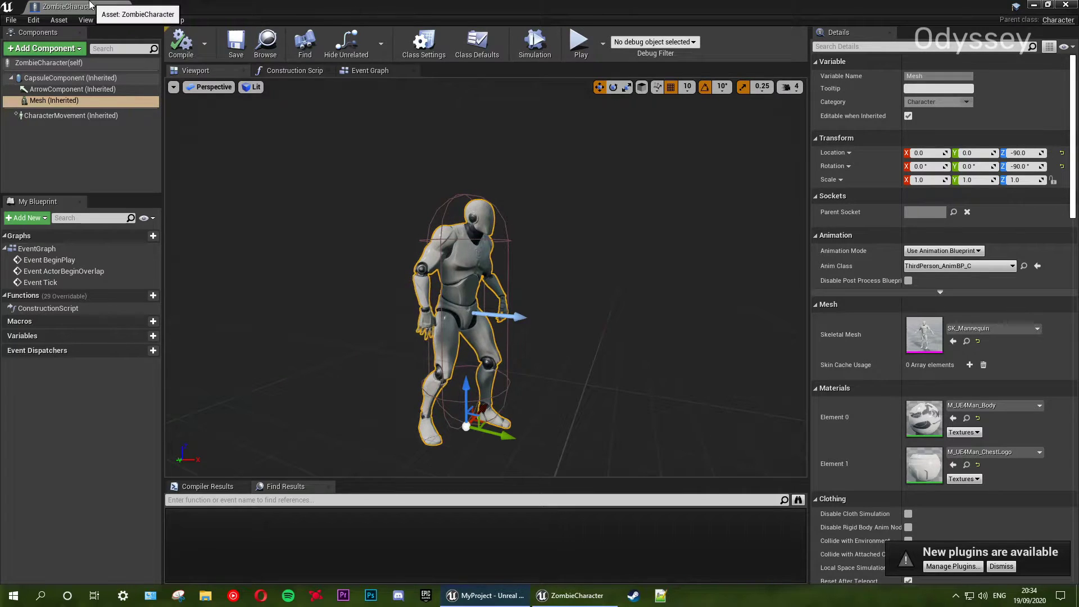
click(236, 42)
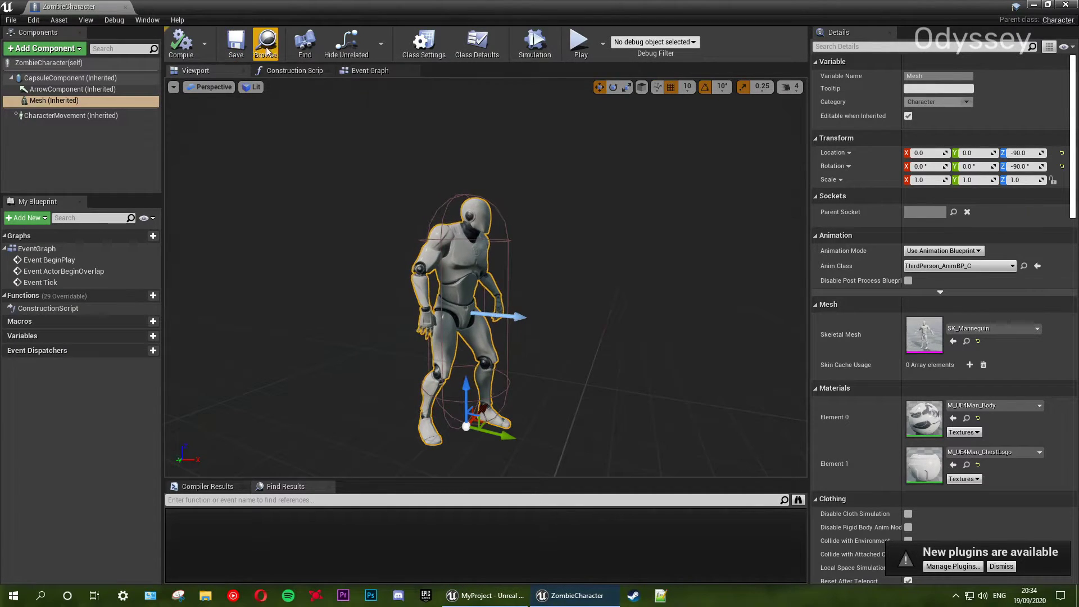
- Close the ZombieCharacter editor and open the ZombieController blueprint
click(125, 6)
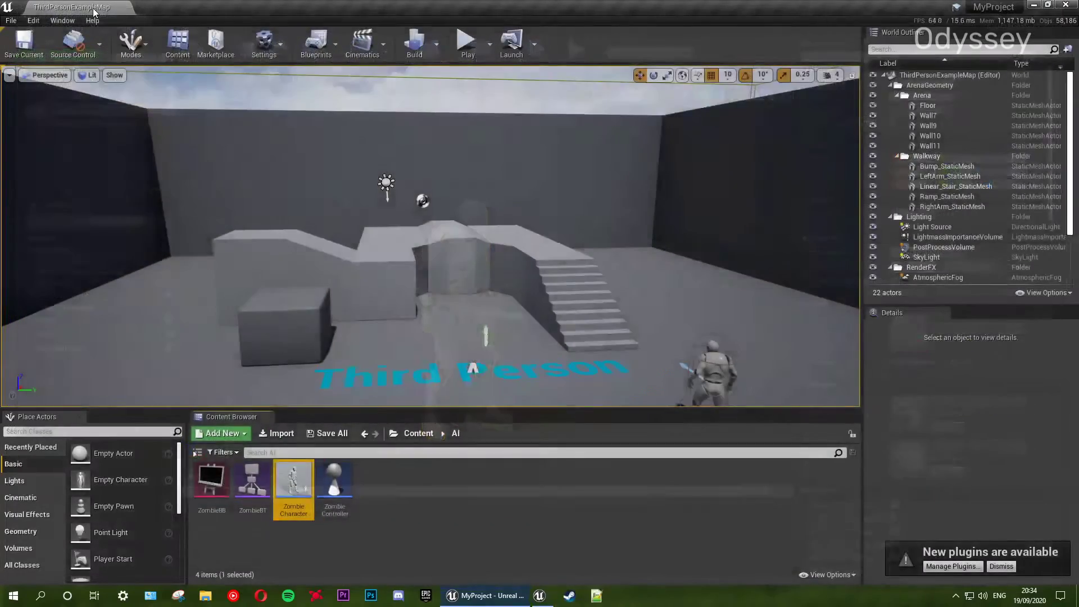
click(357, 525)
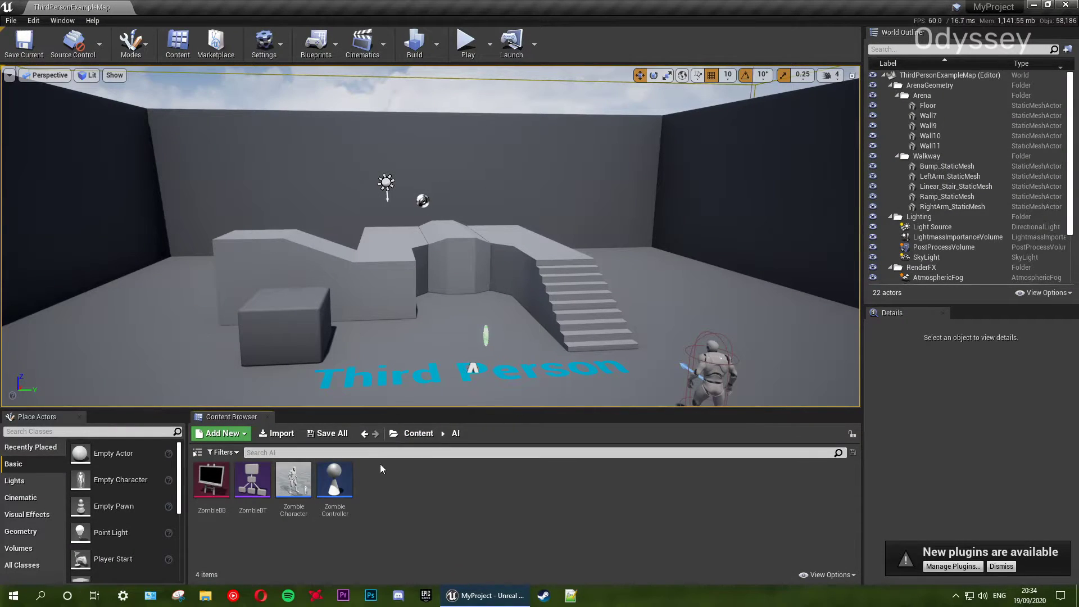
double_click(345, 497)
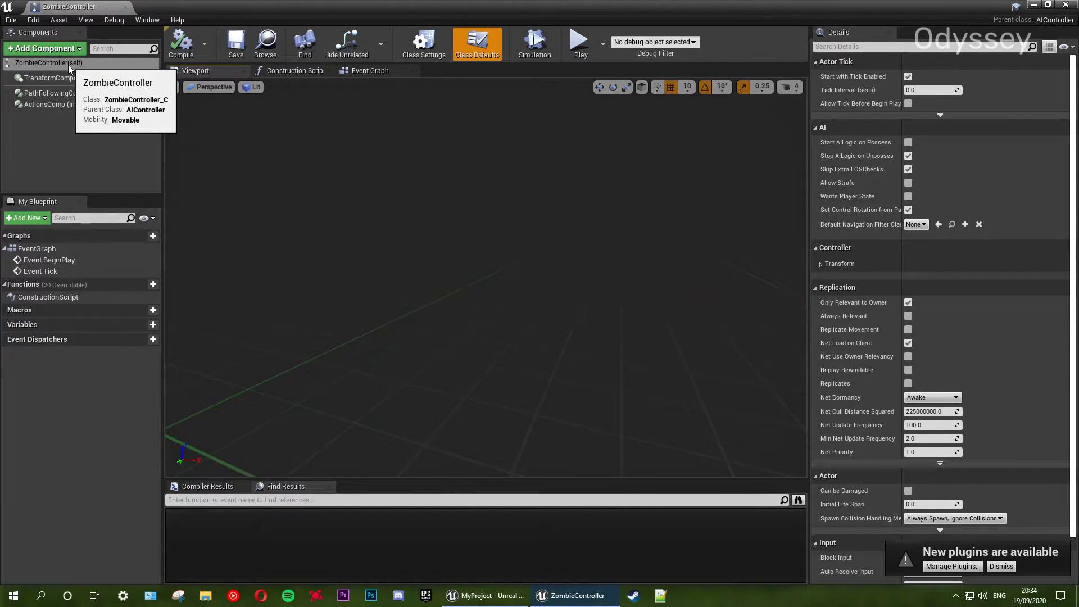
- Add an AIPerception component to ZombieController and compile it
click(51, 49)
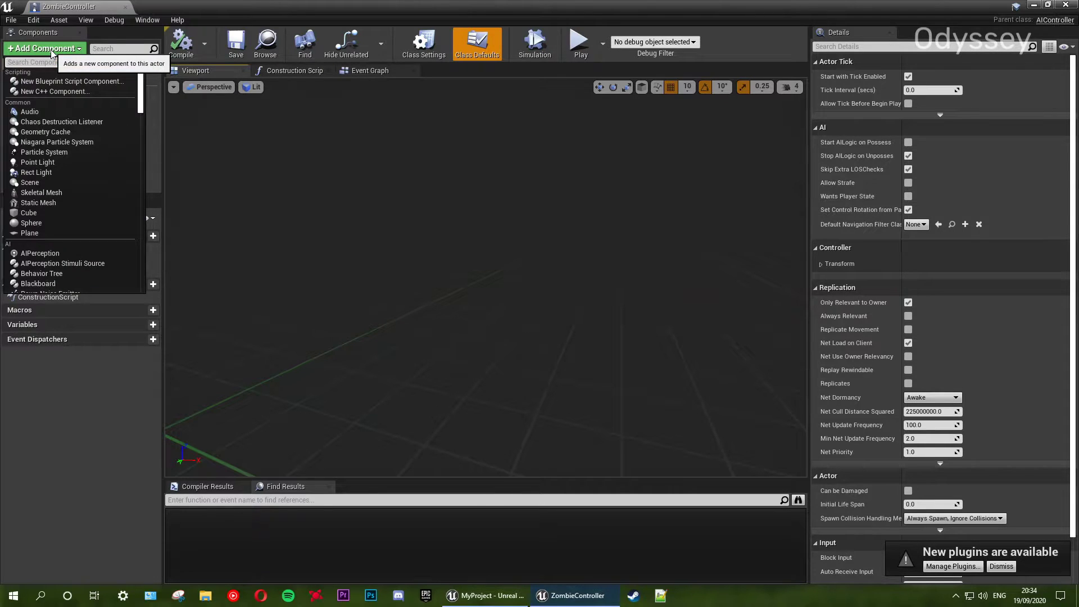
click(58, 50)
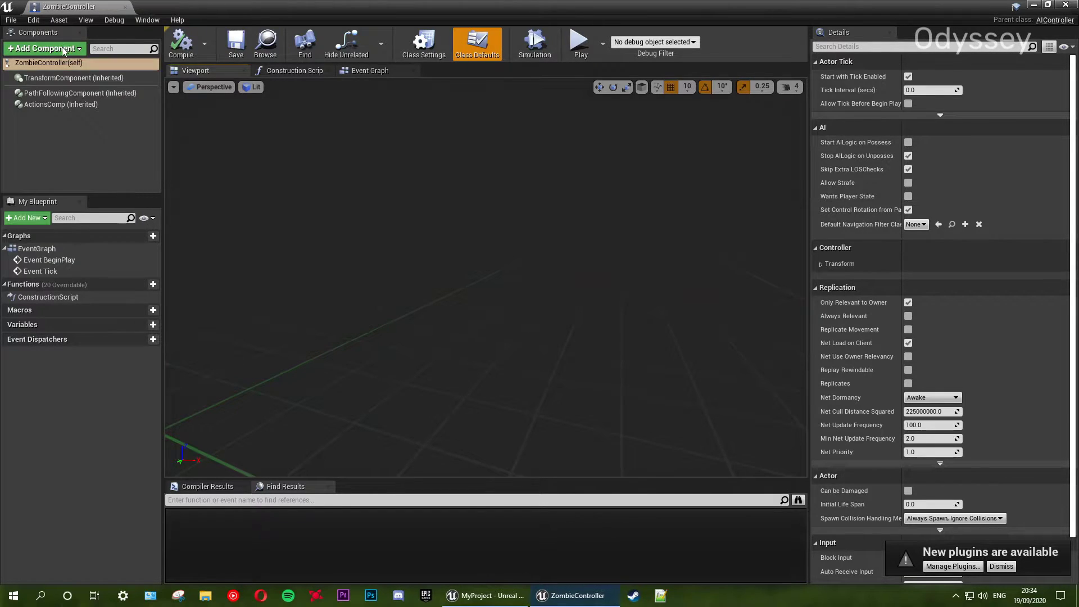
click(59, 51)
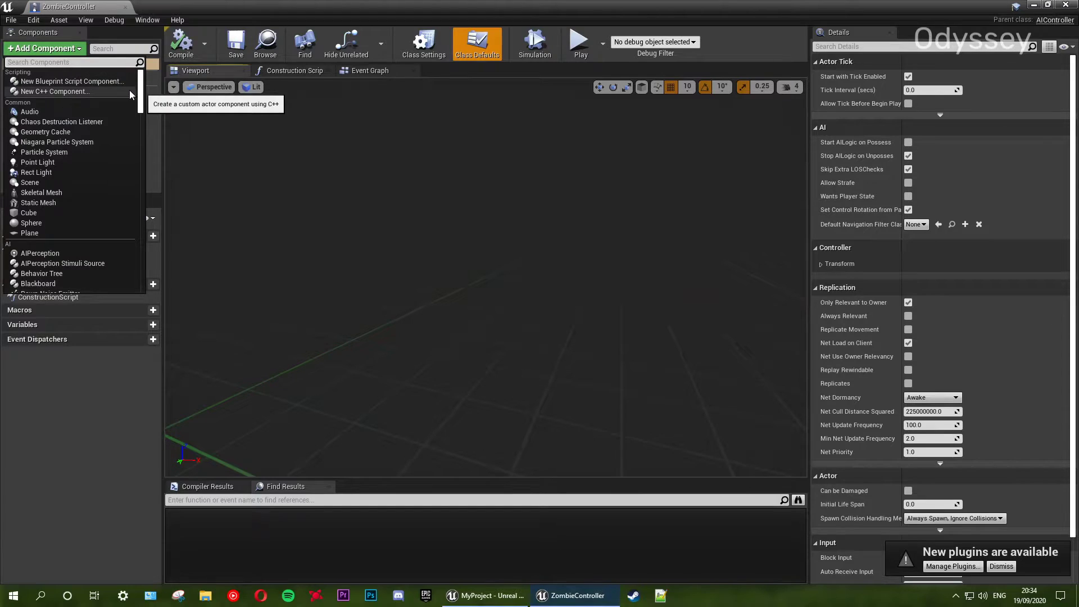
drag(140, 93, 130, 193)
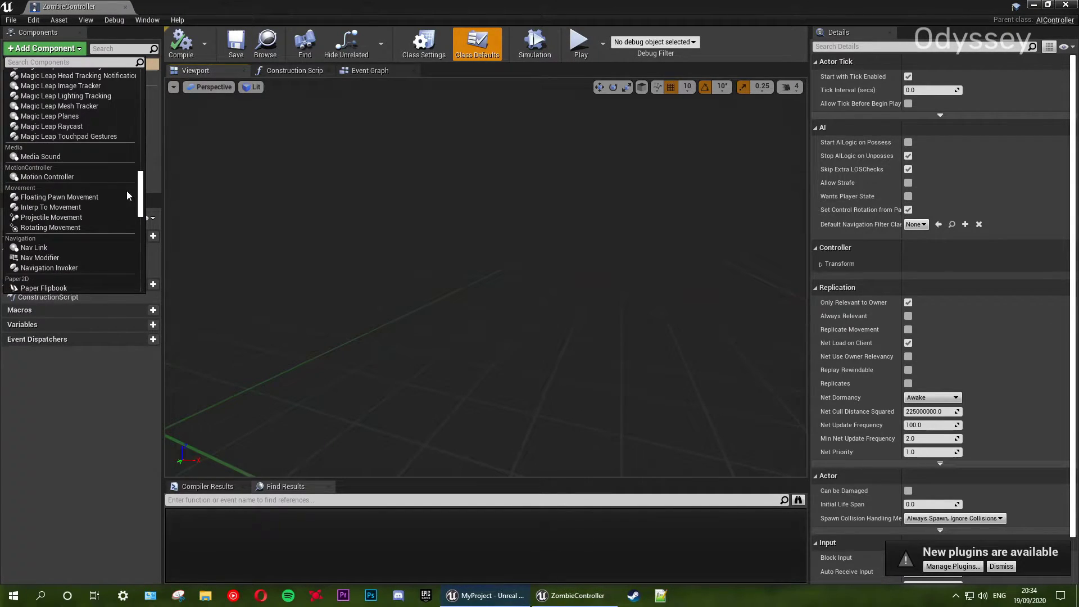
text(SENSE)
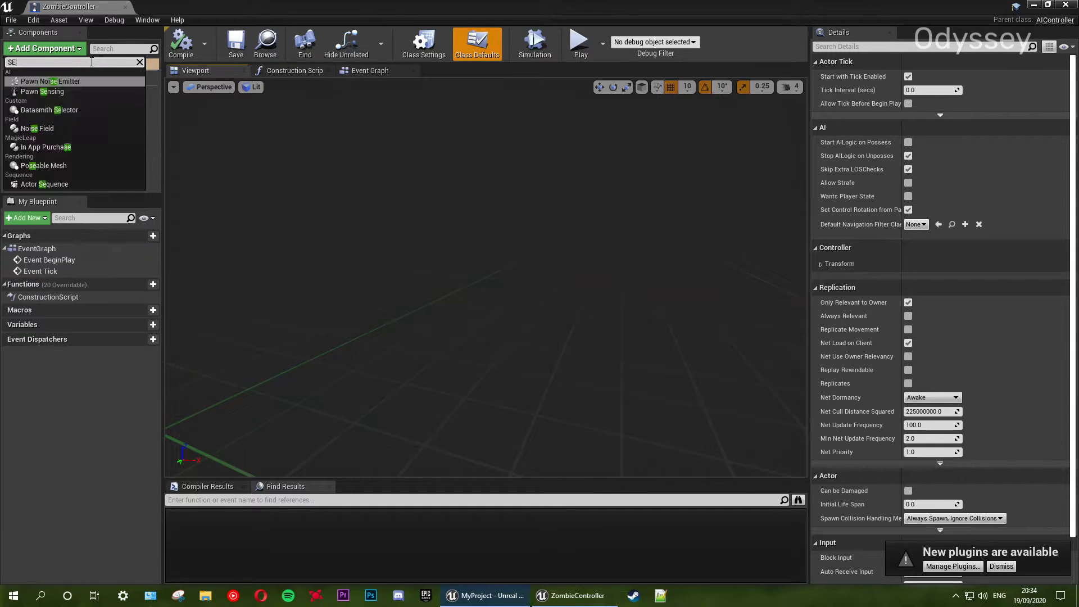
key(BackSpace)
key(BackSpace)
key(BackSpace)
key(BackSpace)
key(BackSpace)
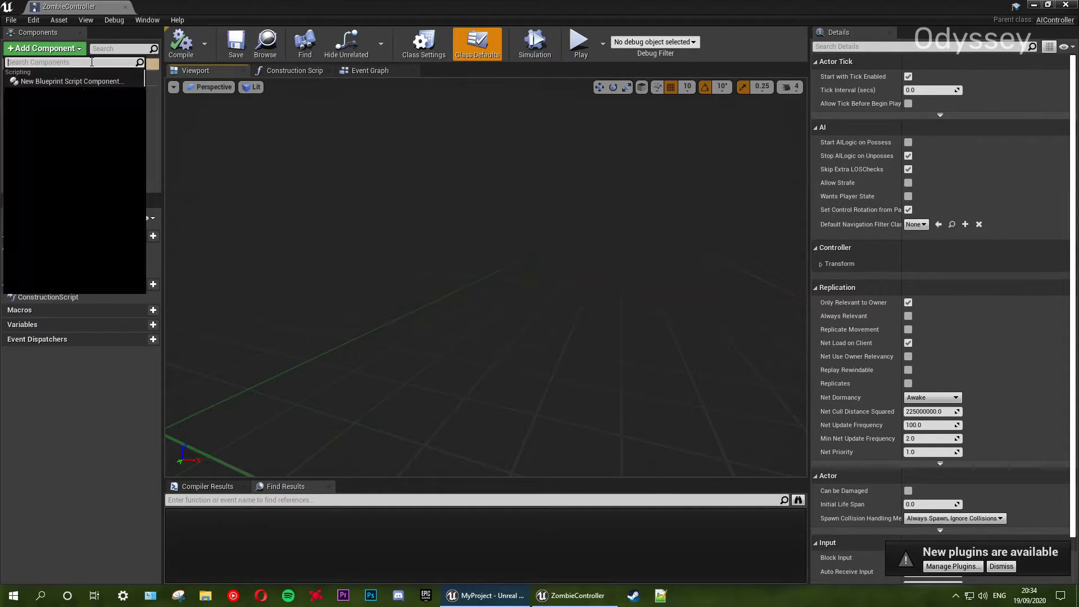
text(STI)
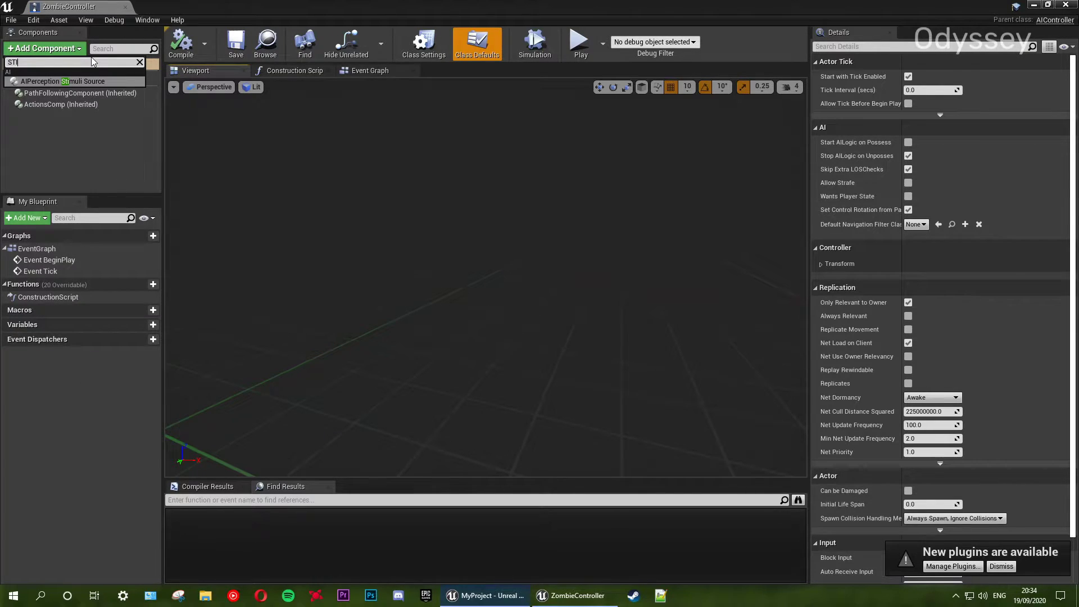
key(BackSpace)
key(BackSpace)
key(BackSpace)
text(AI PE)
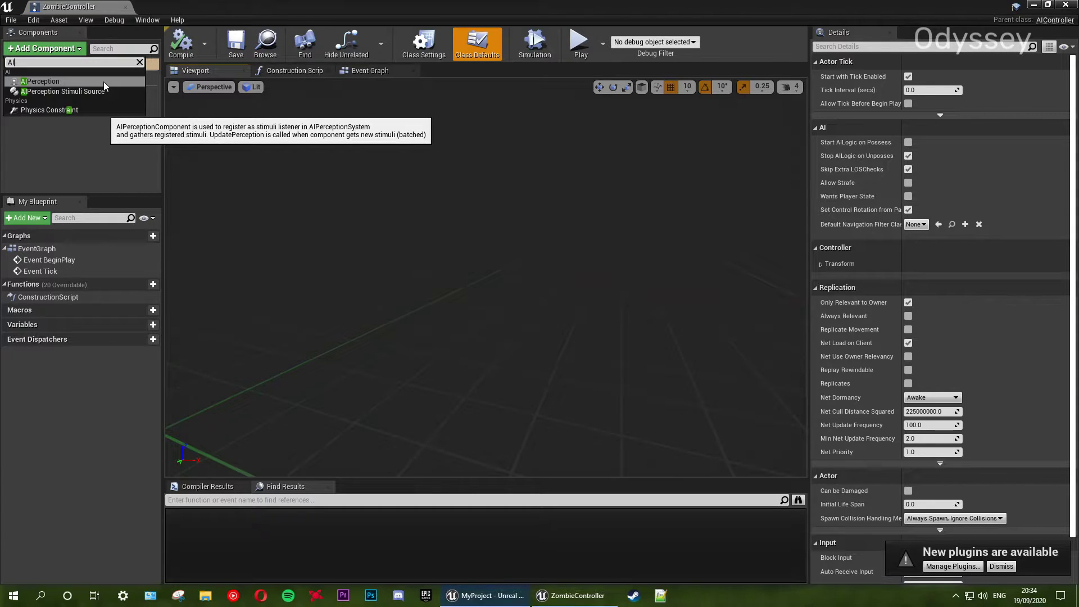
click(42, 82)
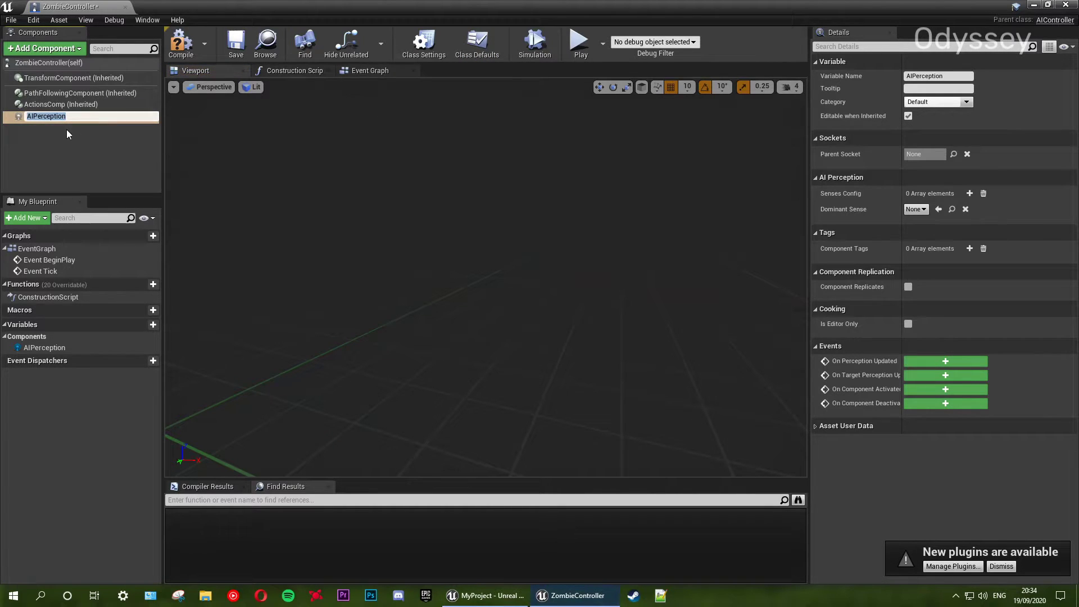
click(69, 133)
click(180, 50)
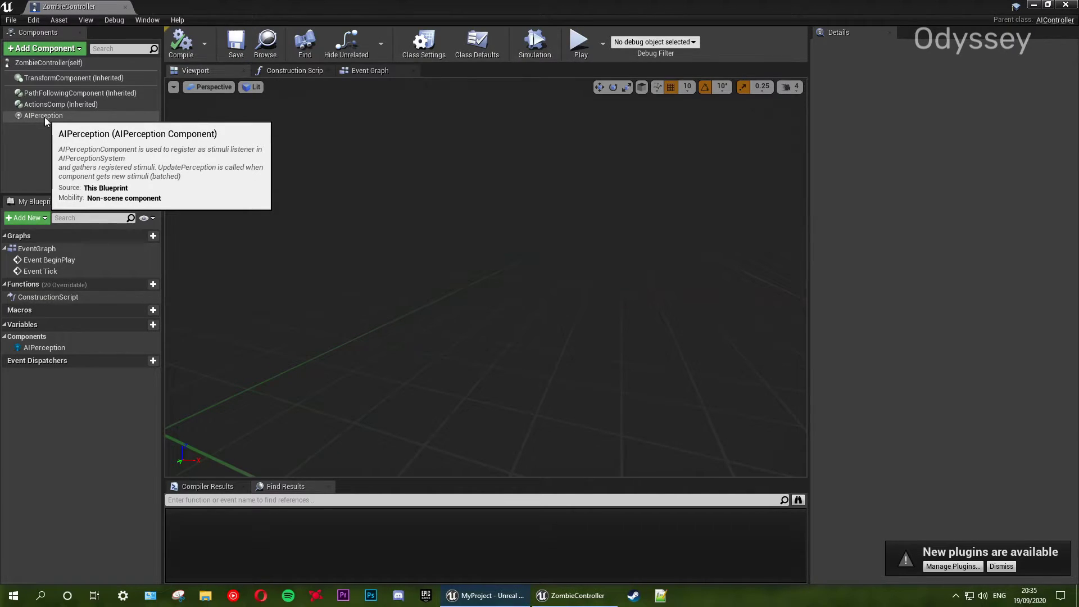
- Give AIPerception two Senses Config entries: AI Sight config and AI Hearing config
click(43, 116)
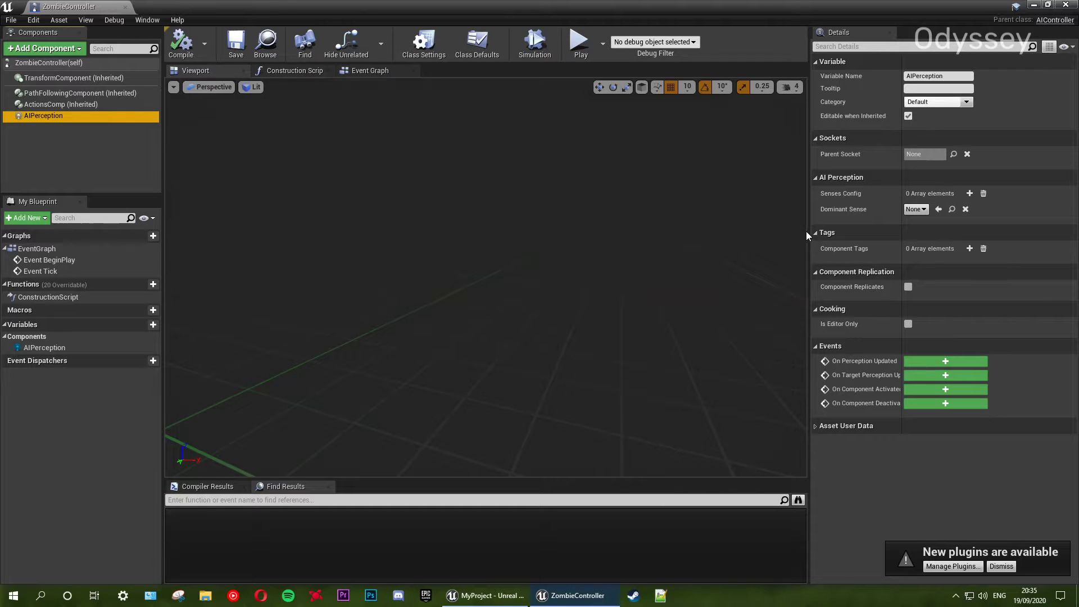
click(969, 193)
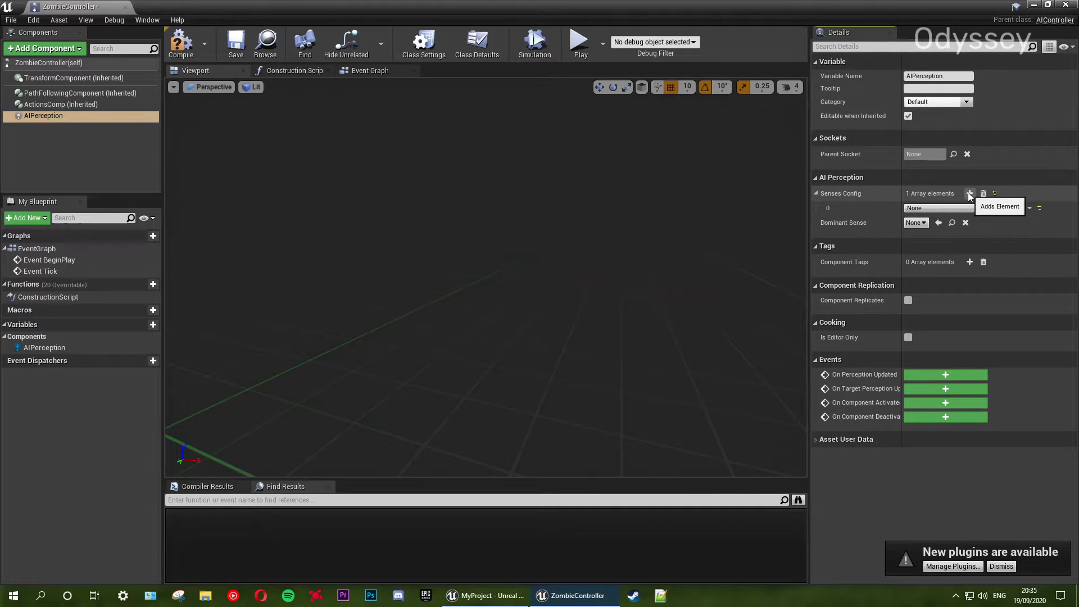
click(969, 193)
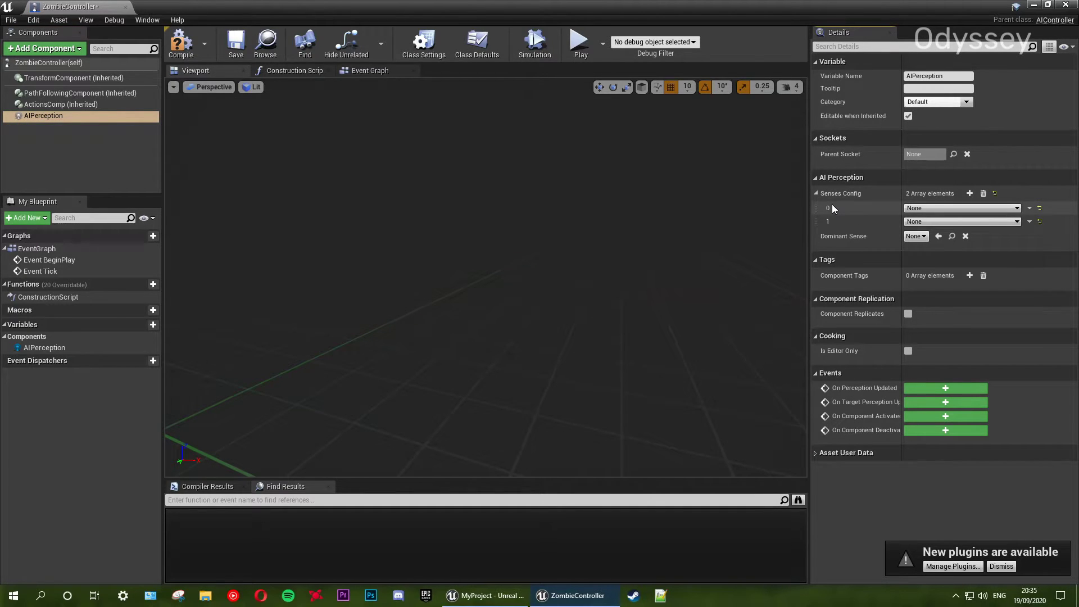
click(943, 214)
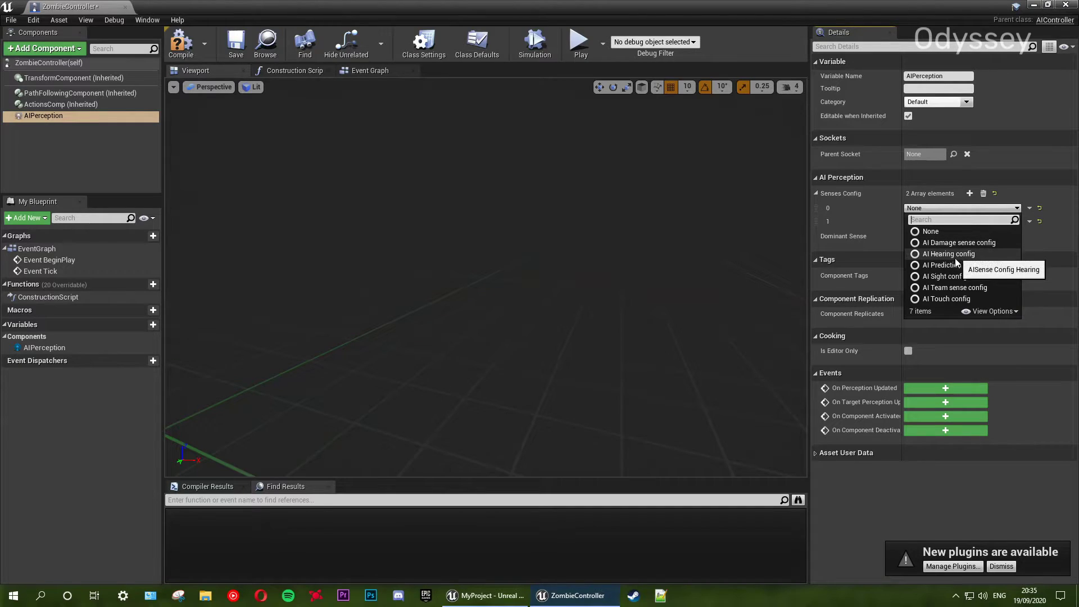
click(952, 277)
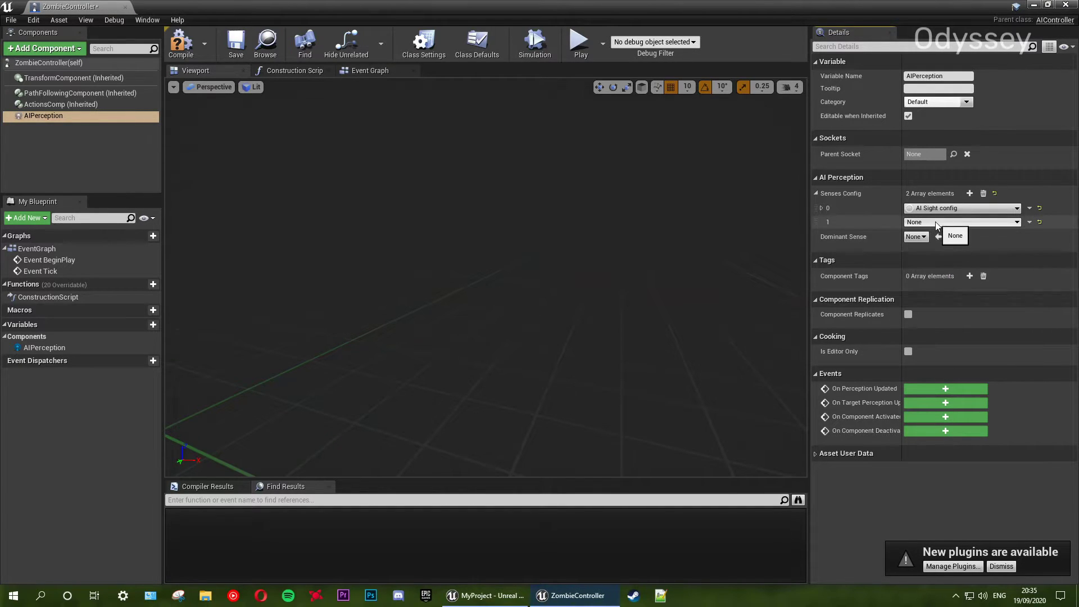
click(946, 222)
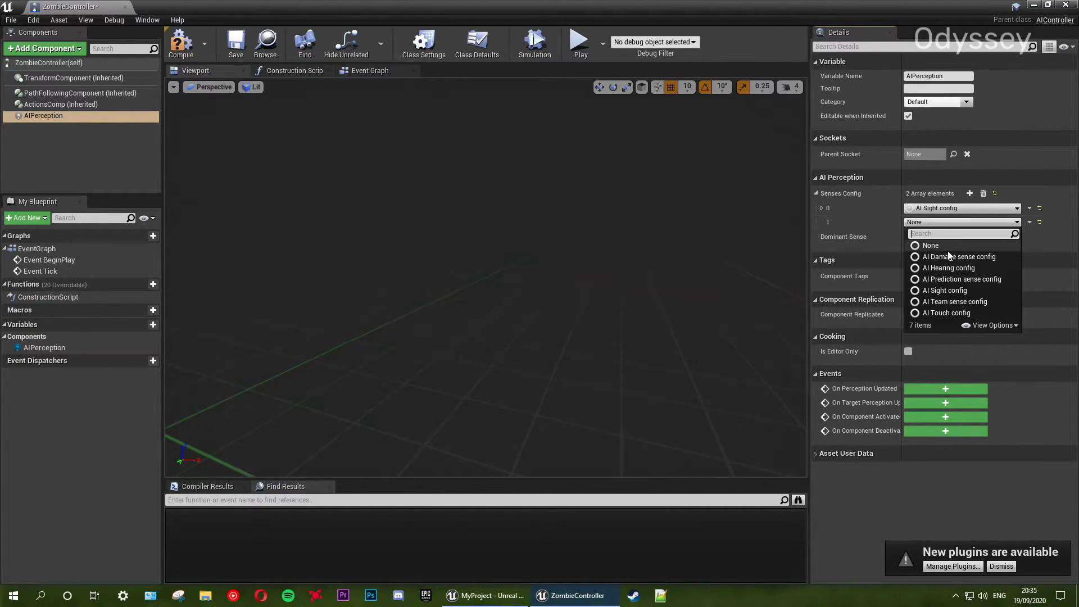
click(952, 267)
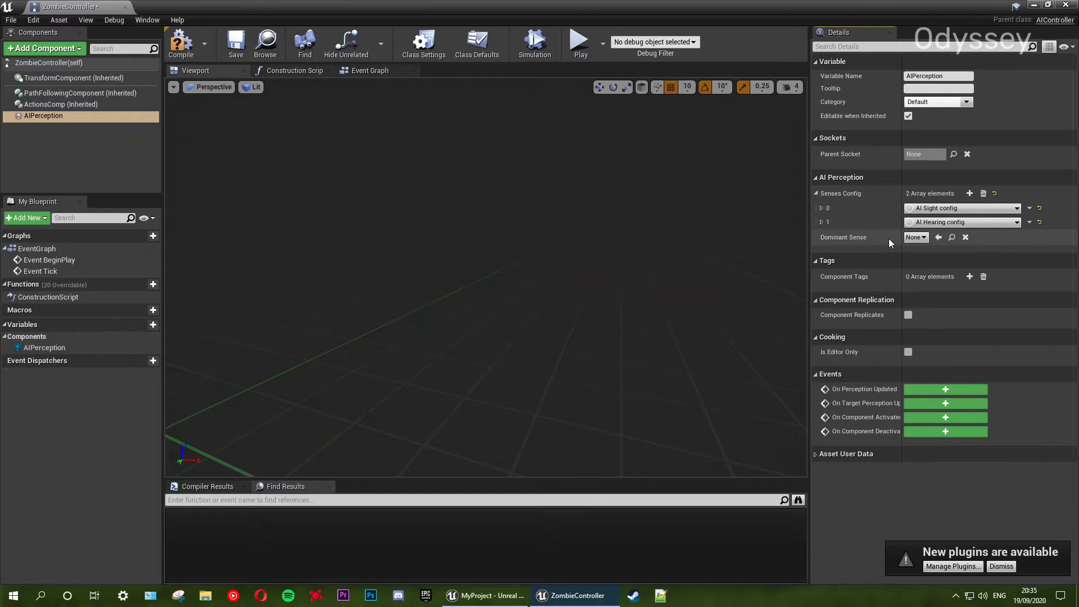
- Set the dominant sense to AISense_Sight and save ZombieController
click(920, 238)
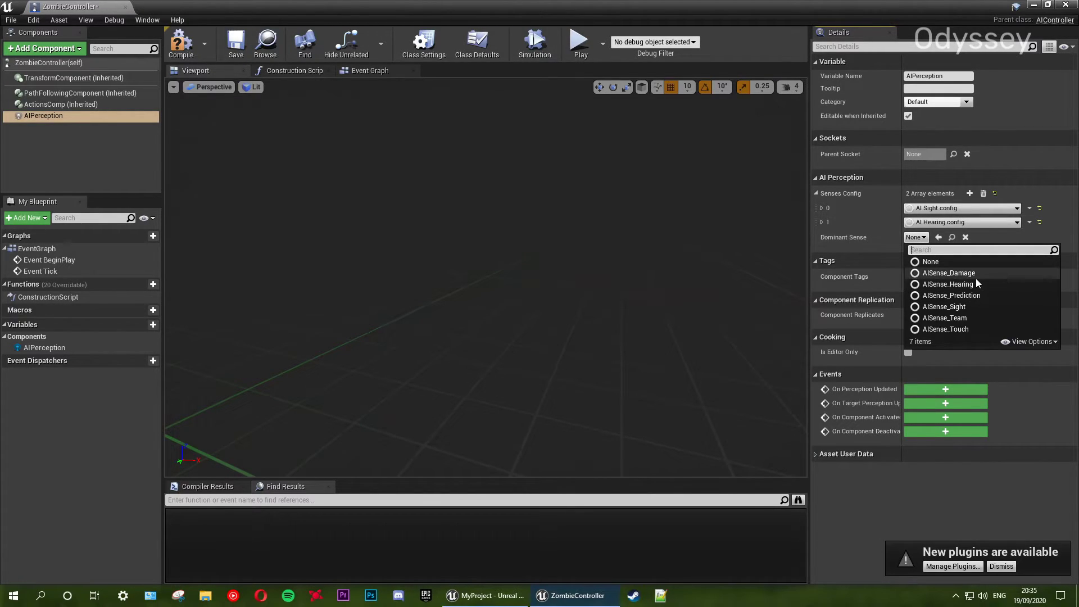
click(970, 305)
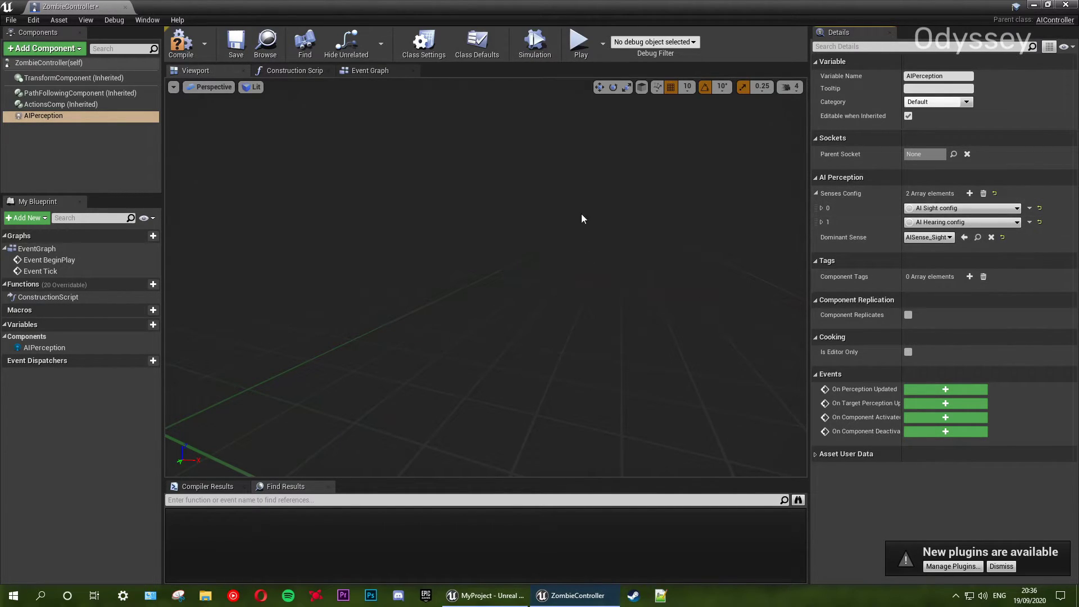
click(231, 44)
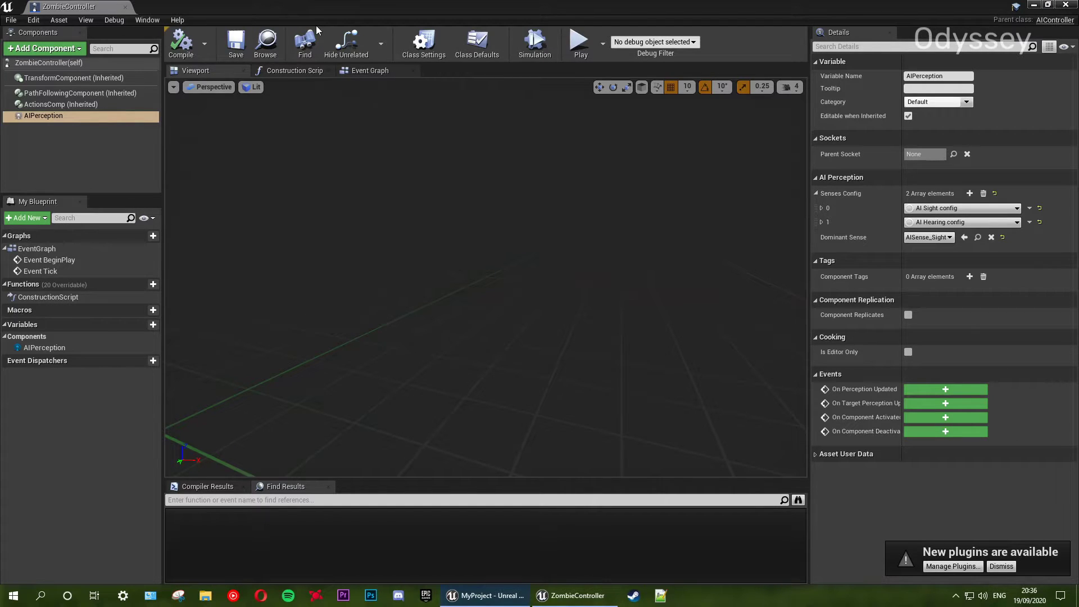
- Replace the event graph's default BeginPlay and Tick nodes with a fresh Event BeginPlay node
click(381, 75)
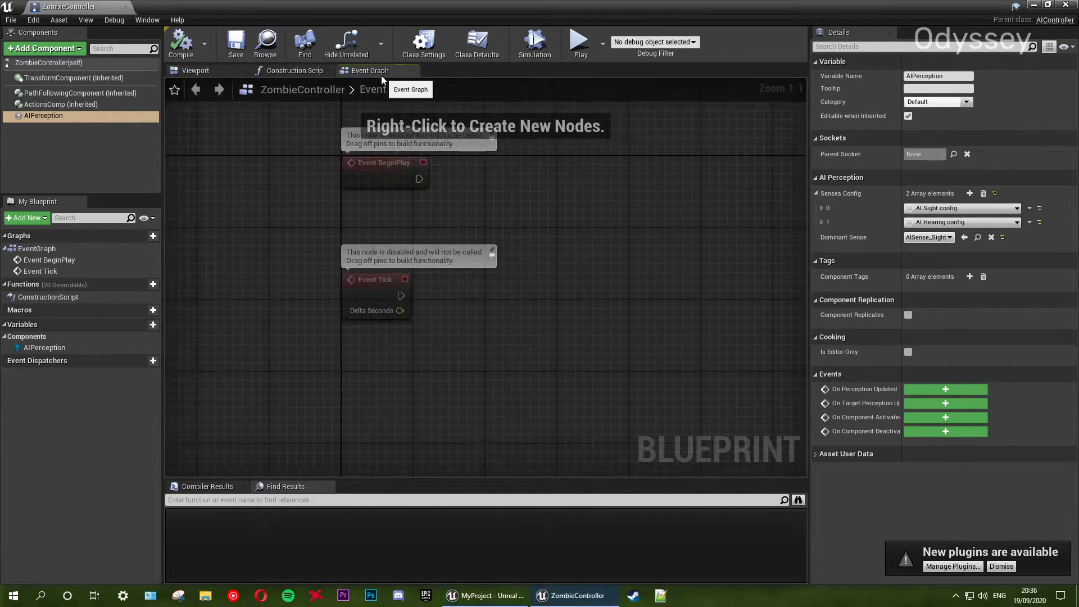
drag(577, 393, 495, 214)
key(Delete)
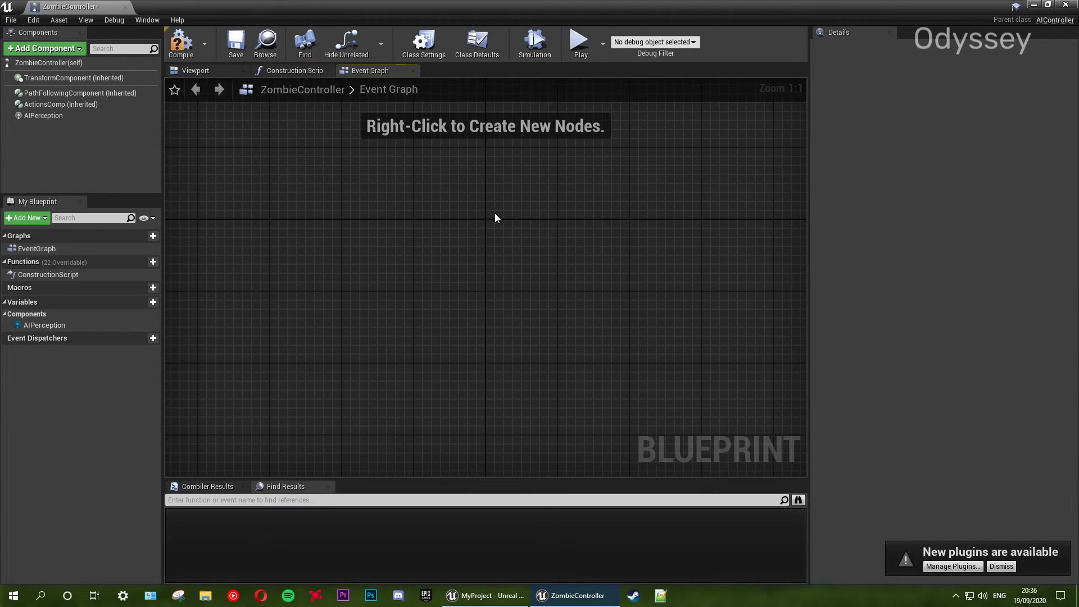
right_click(495, 224)
text(E)
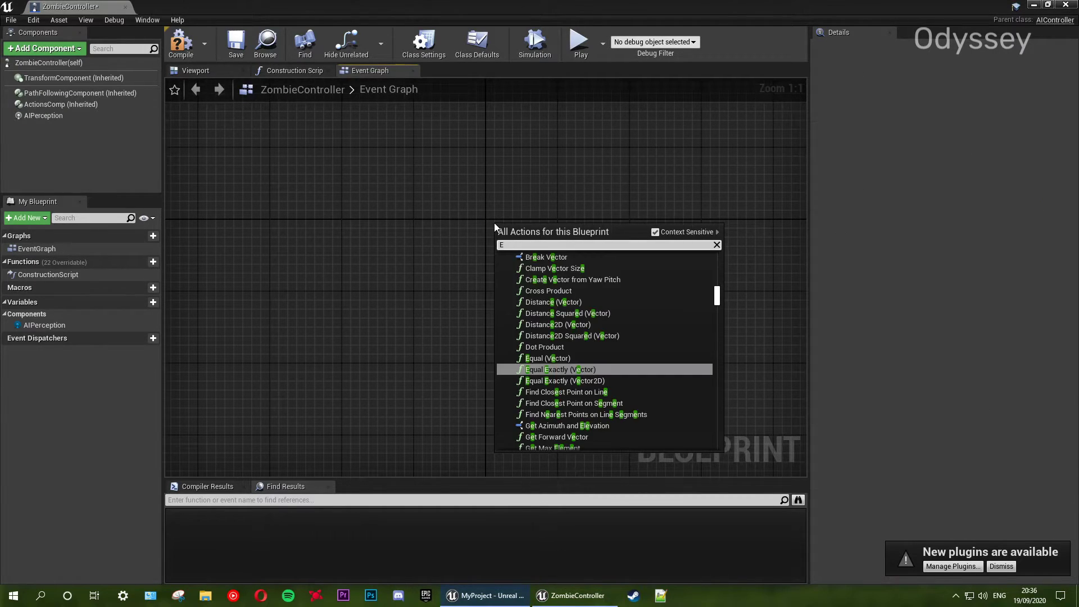
text(VENT BEGIN)
key(Return)
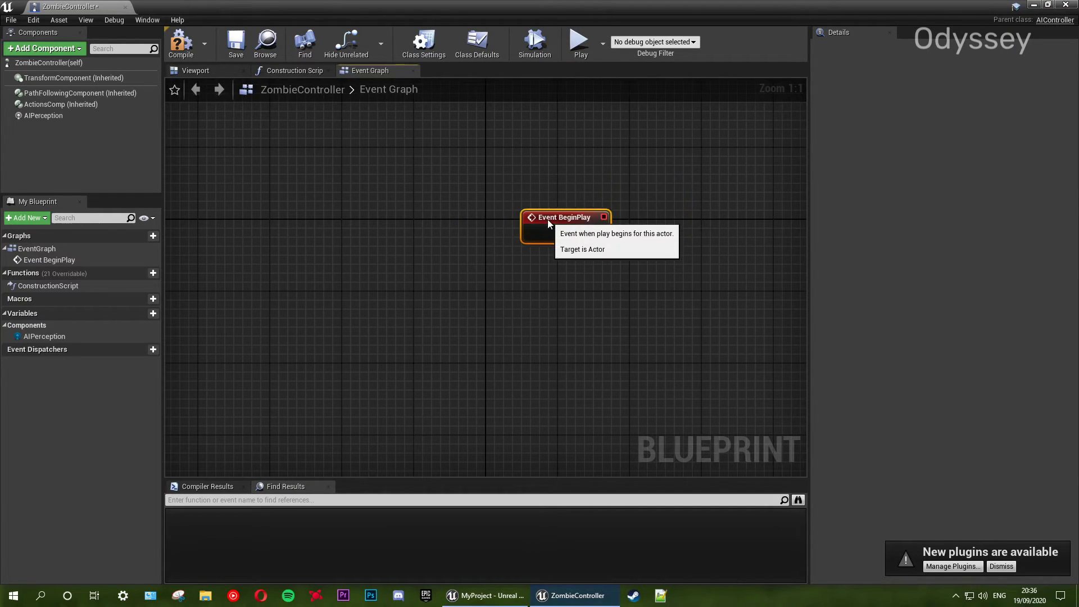
- Wire Event BeginPlay into a Run Behavior Tree node with BTAsset set to ZombieBT
click(565, 181)
right_drag(606, 190, 430, 190)
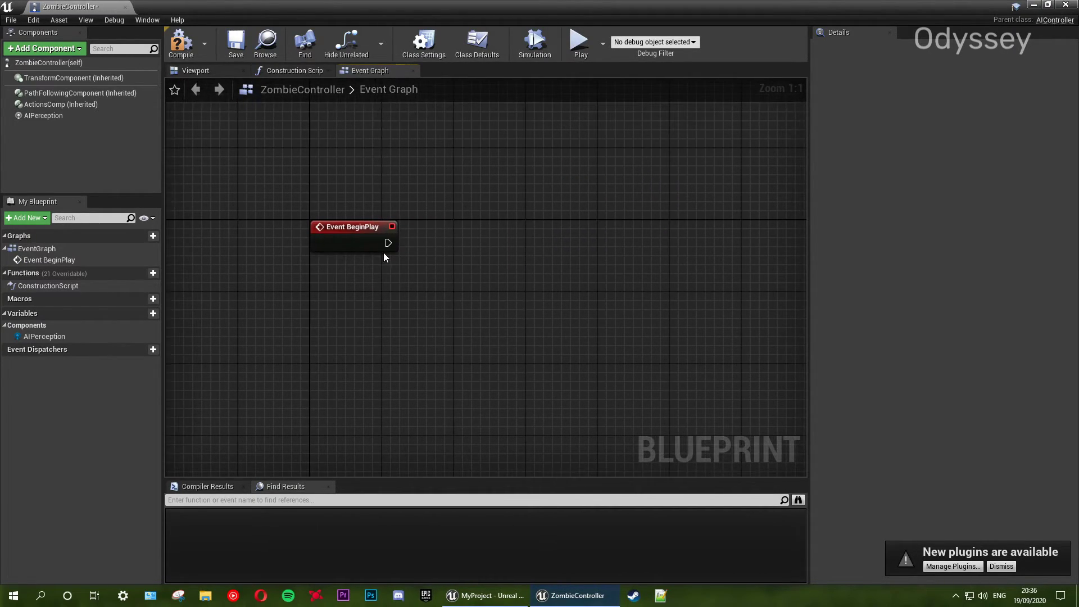
drag(388, 243, 529, 242)
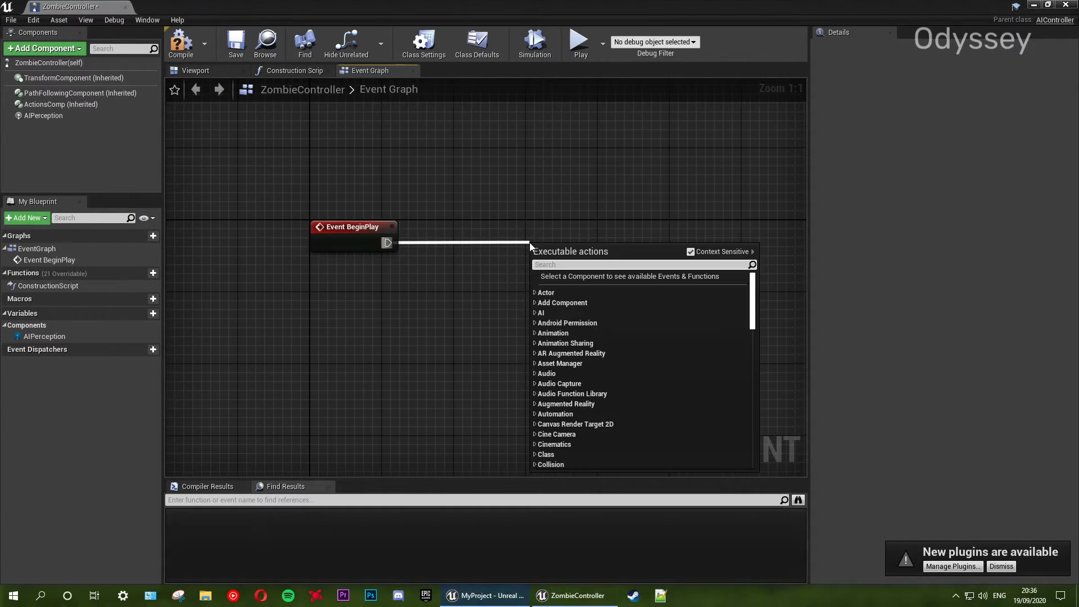
text(RUN)
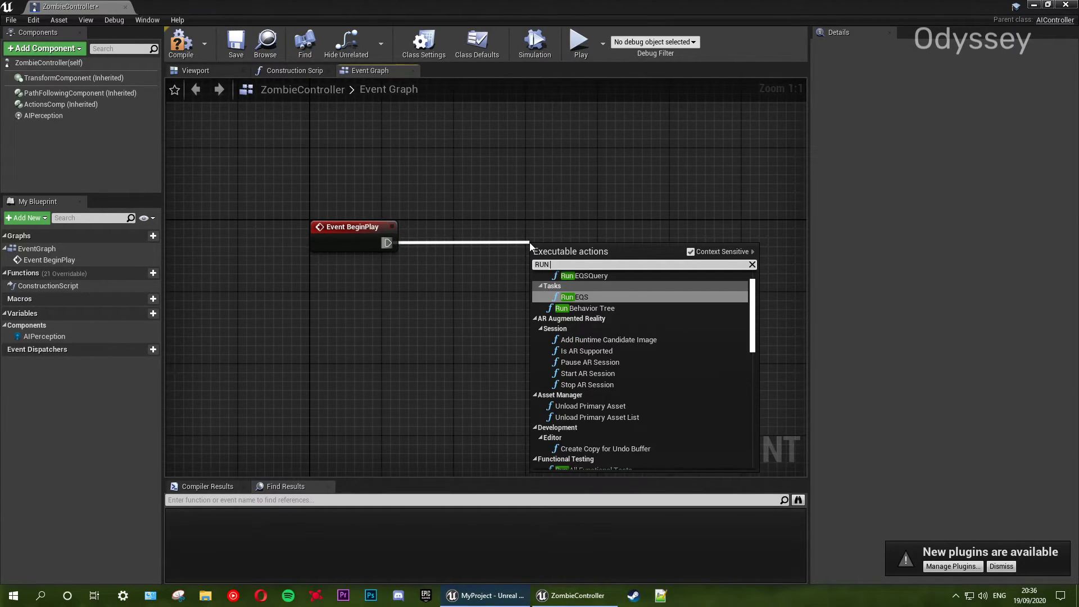
click(590, 308)
drag(589, 269, 583, 242)
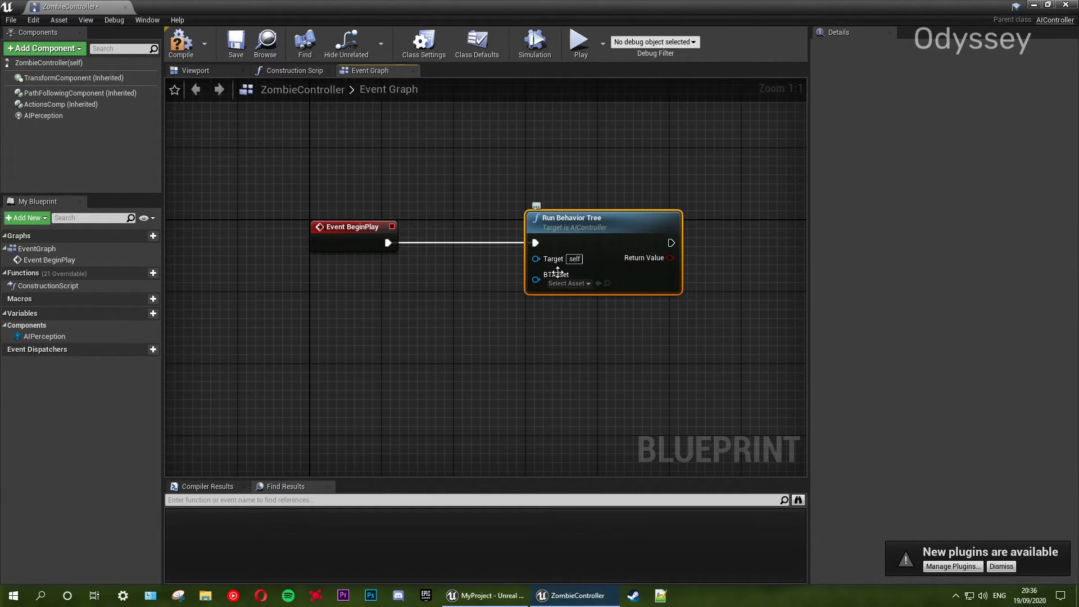
click(565, 284)
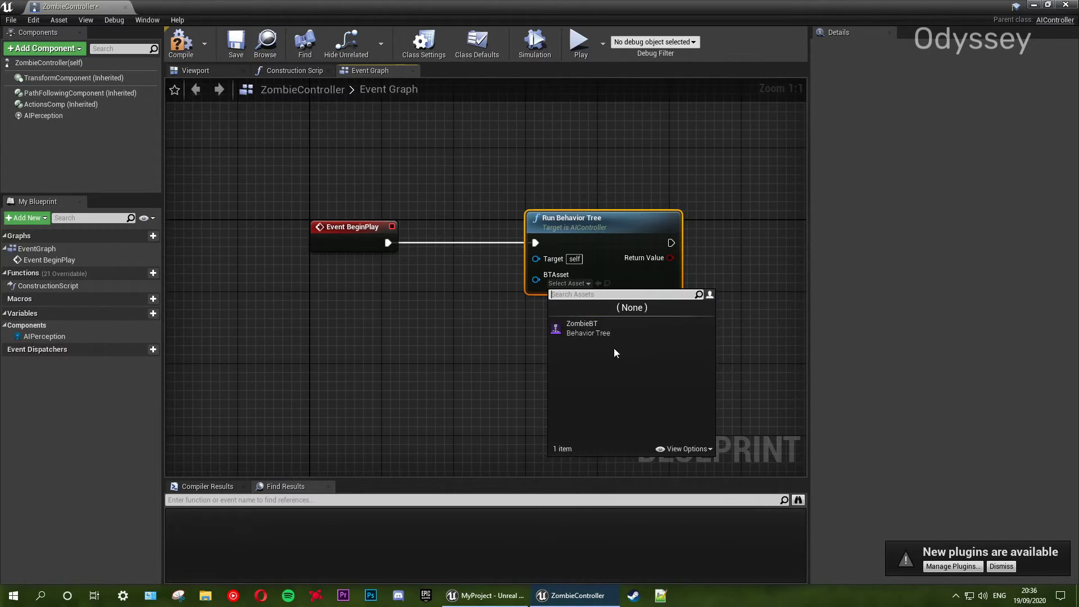
click(578, 329)
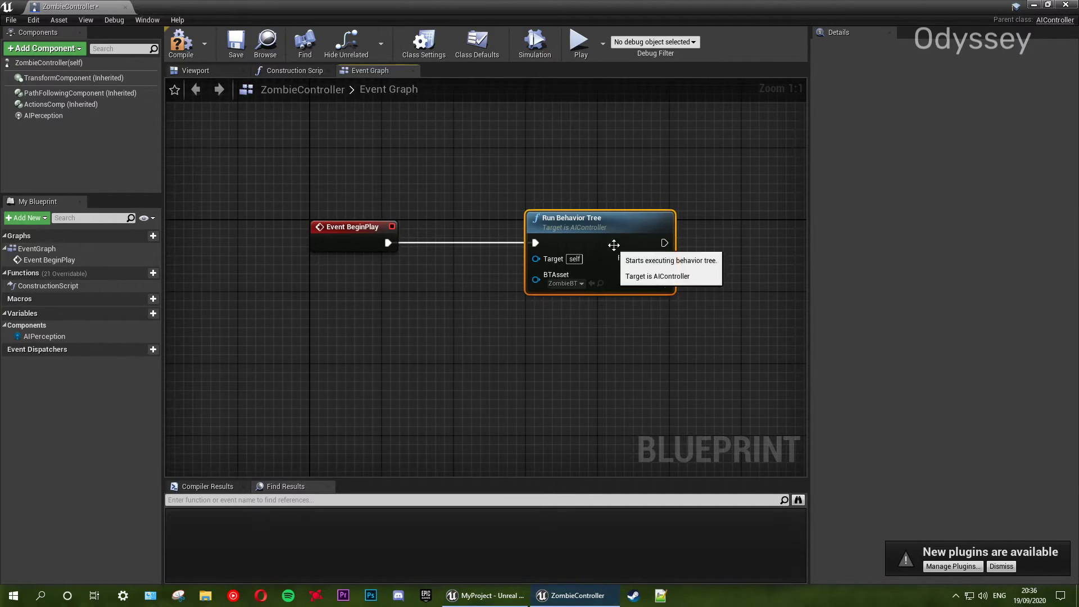
- Tidy the node layout, then compile and save the ZombieController blueprint
drag(620, 236, 548, 235)
click(555, 172)
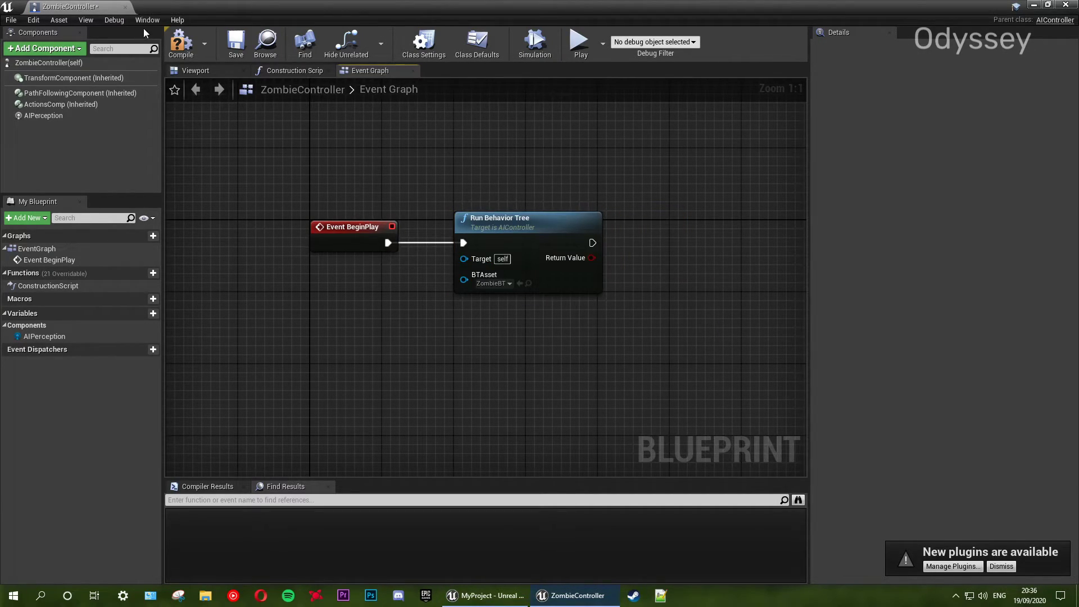
click(180, 45)
click(236, 44)
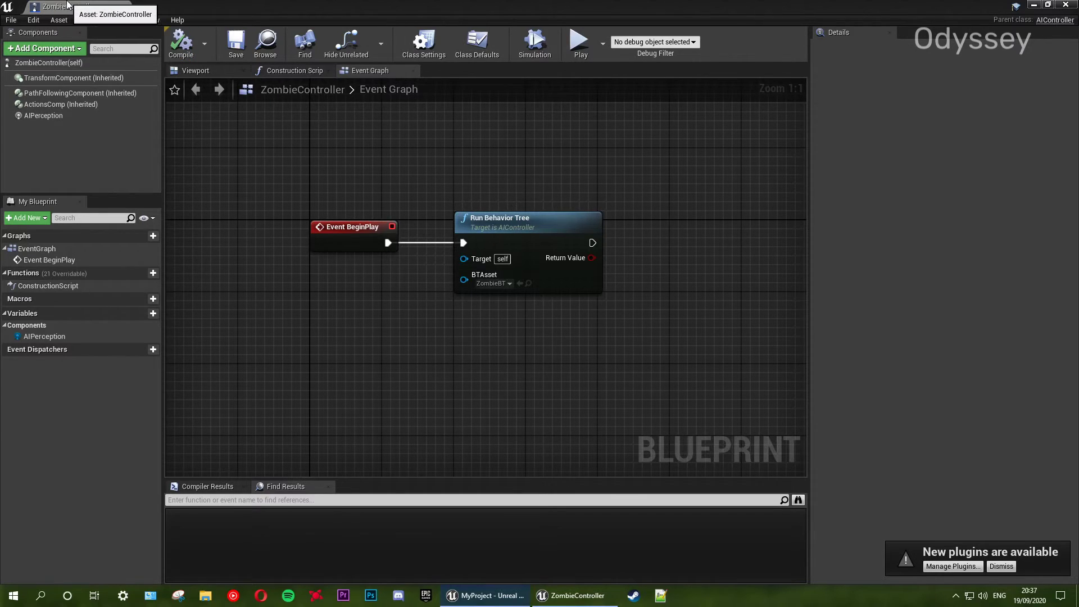
click(46, 63)
- Close the ZombieController editor and open the Zombie Character blueprint
scroll(886, 336, down, 2)
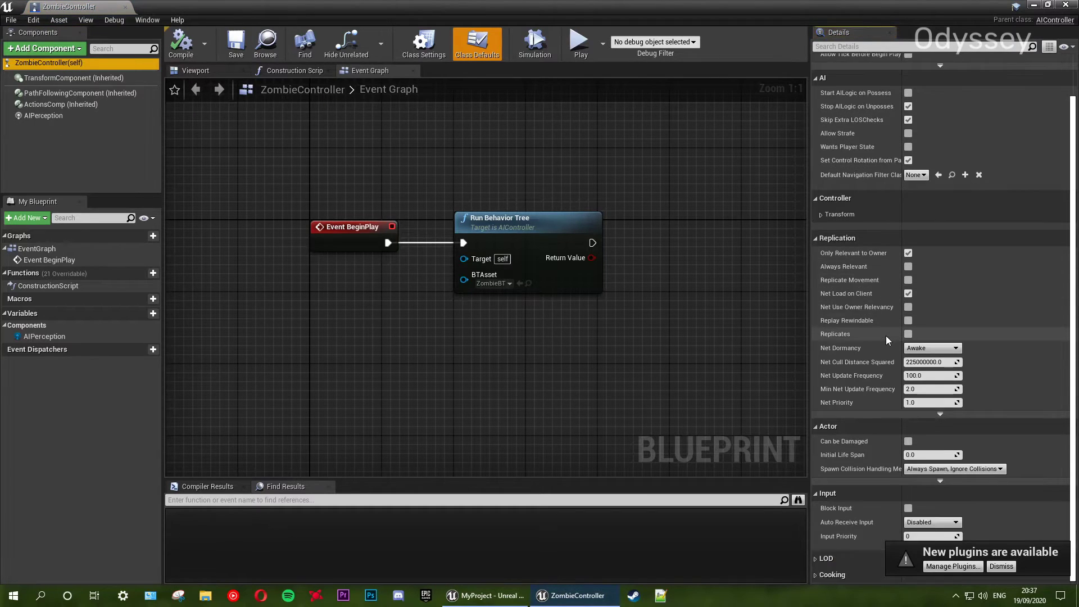
scroll(886, 336, up, 2)
click(124, 7)
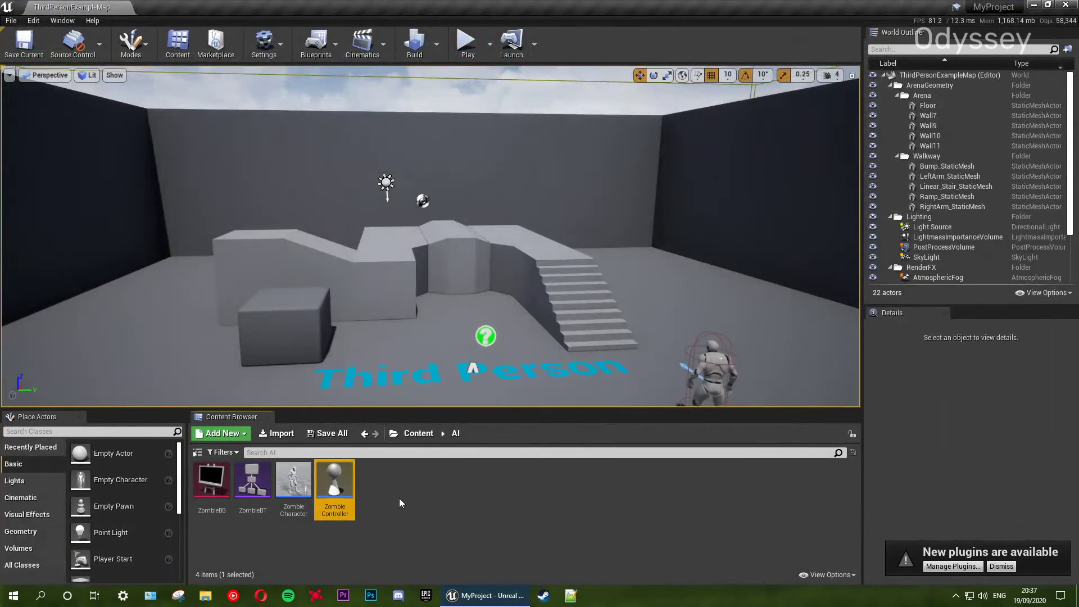
double_click(284, 493)
- Filter Details by 'AI', set AI Controller Class to ZombieController, then save and close
scroll(467, 265, down, 2)
scroll(467, 266, up, 2)
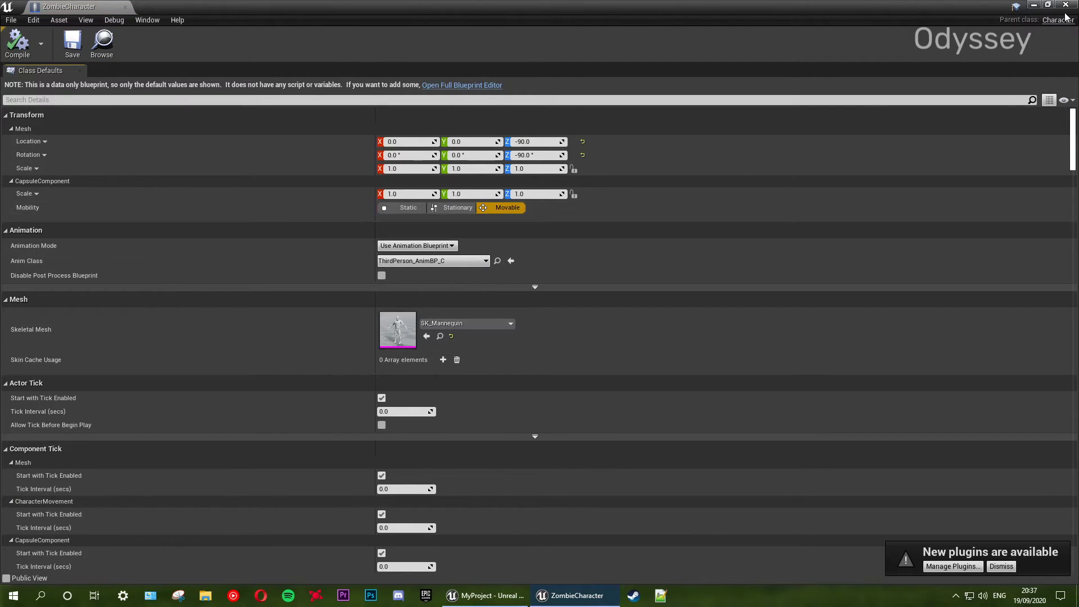
drag(1073, 112, 1074, 252)
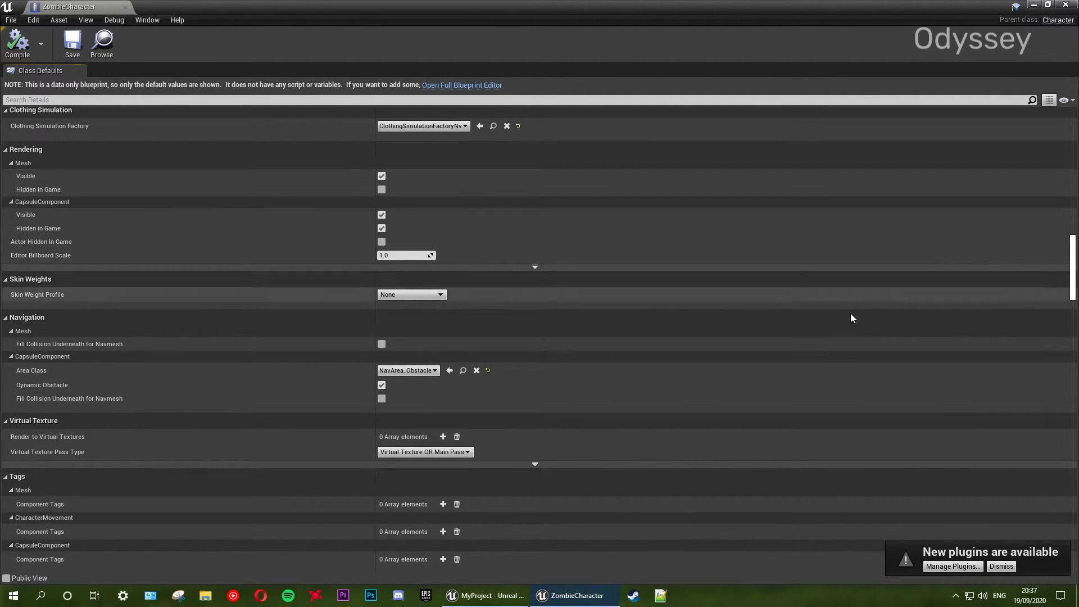
scroll(417, 234, up, 5)
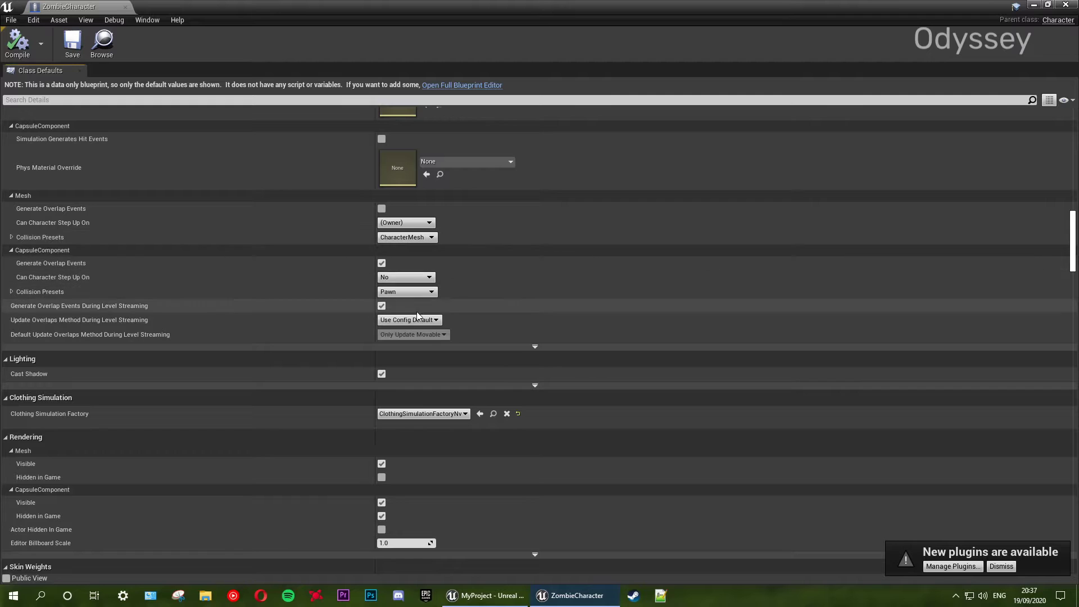
scroll(422, 256, up, 5)
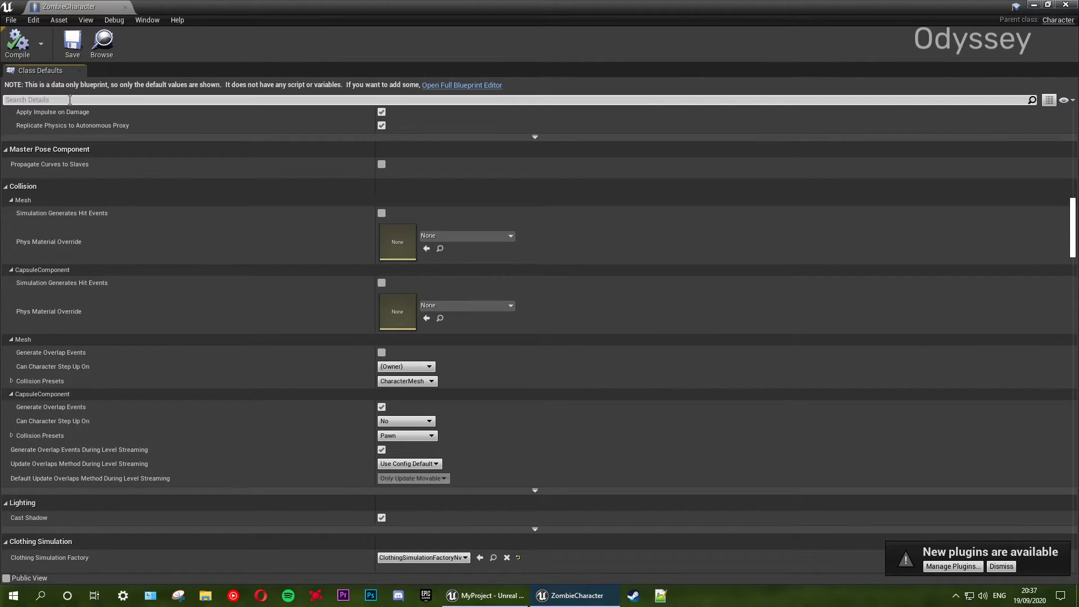
click(70, 99)
text(AI)
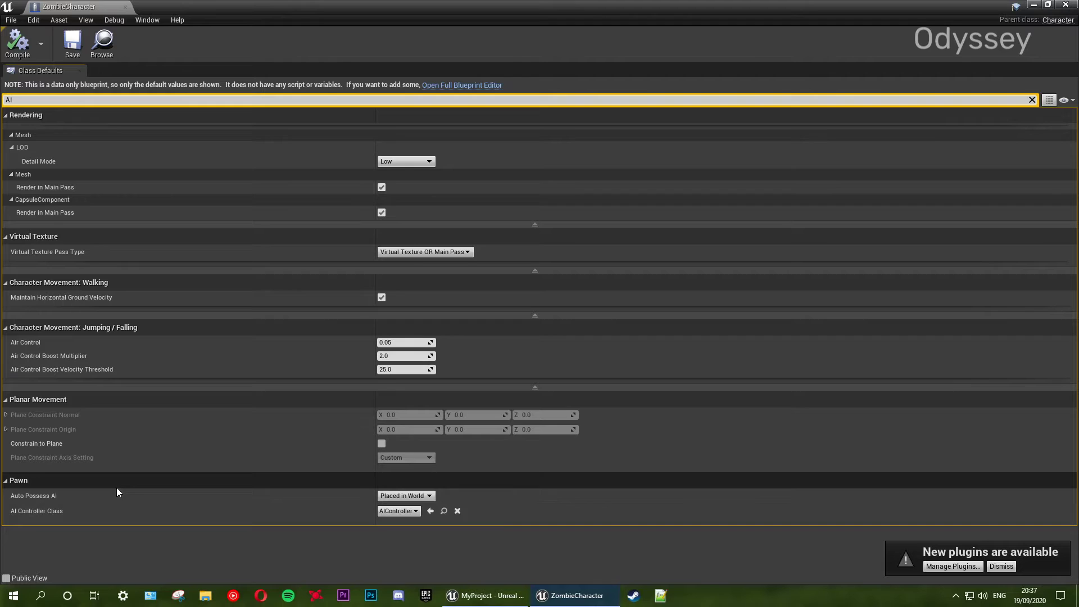
click(406, 514)
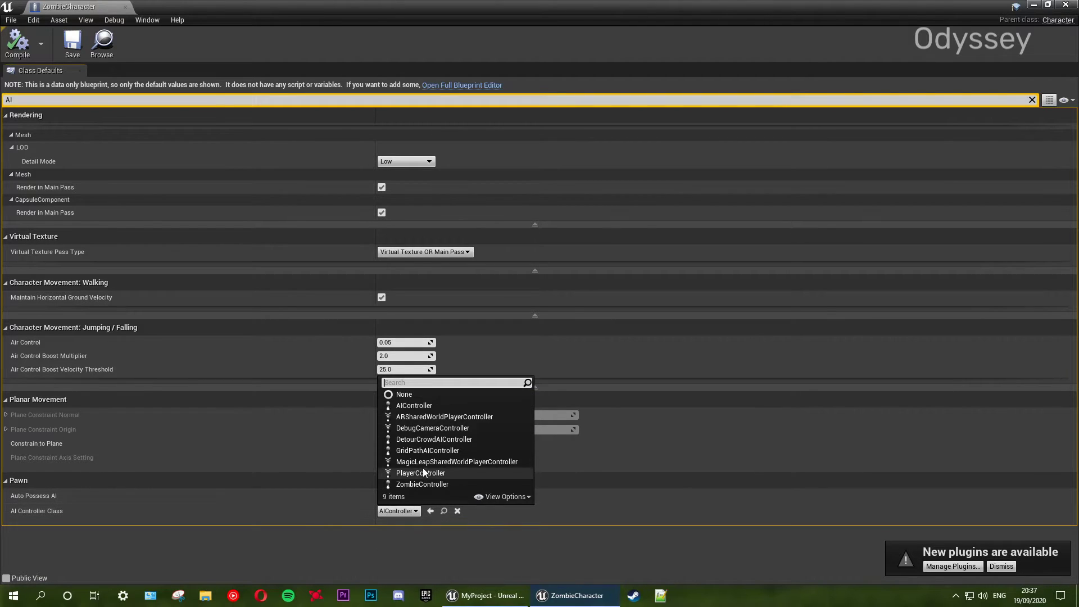
click(426, 484)
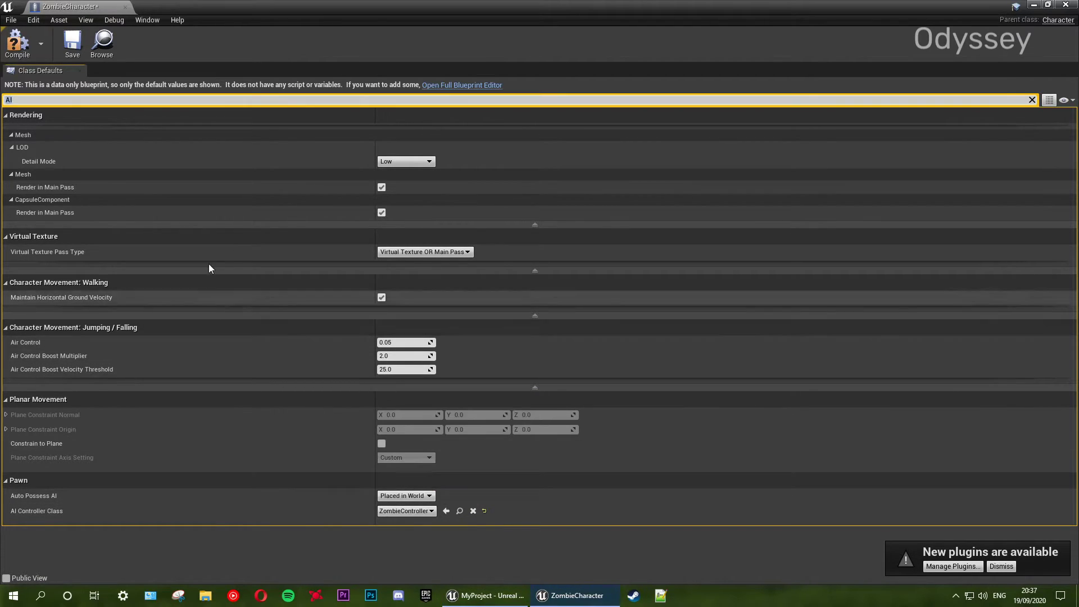
click(71, 41)
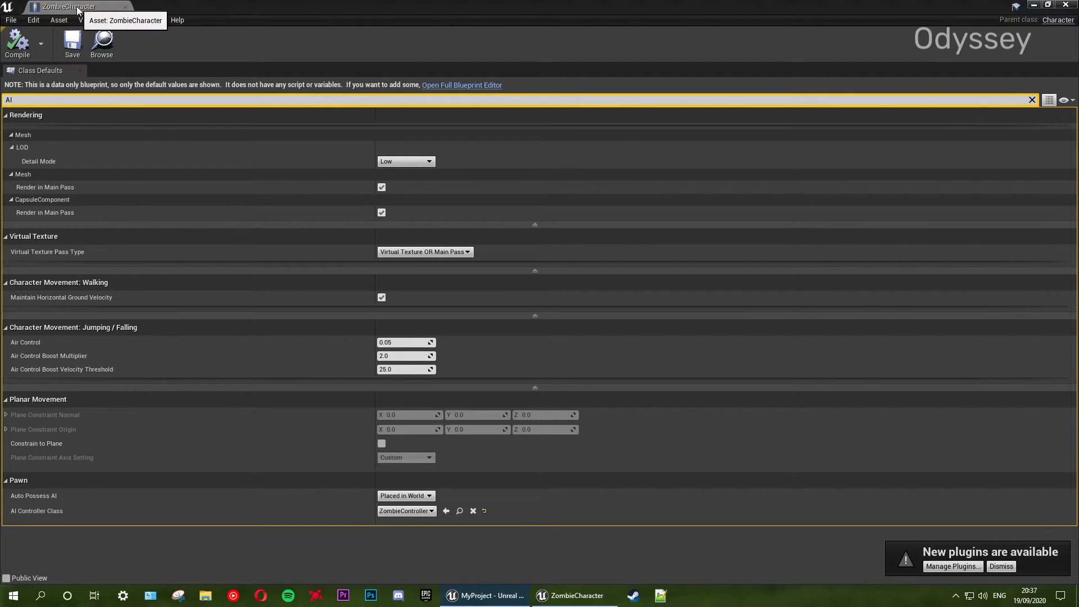
click(125, 6)
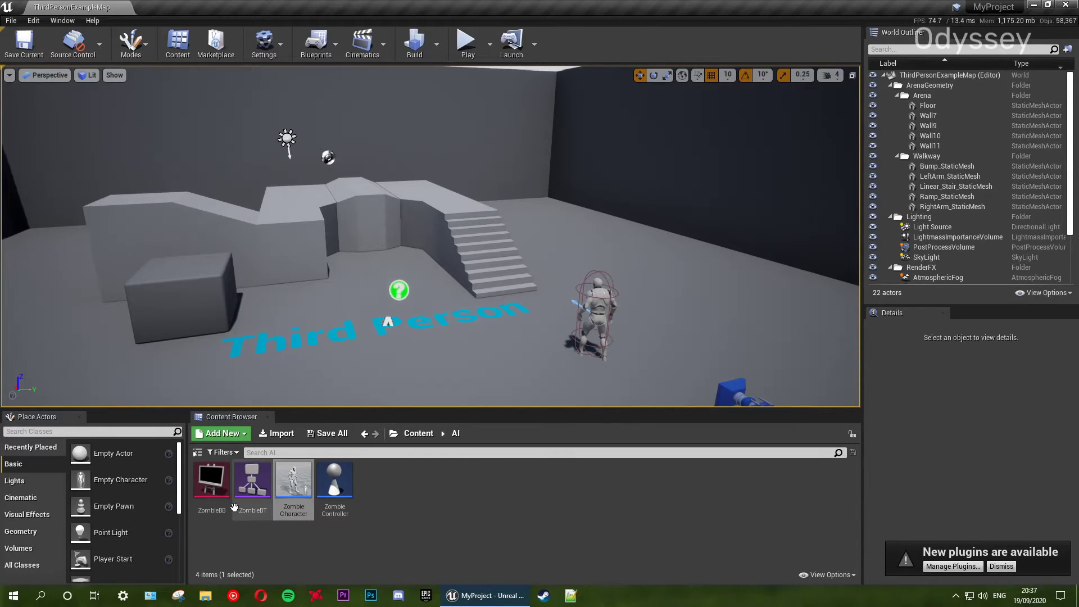
- Place a Zombie Character beside the stairs and play-test, walking the player toward it
drag(294, 480, 599, 303)
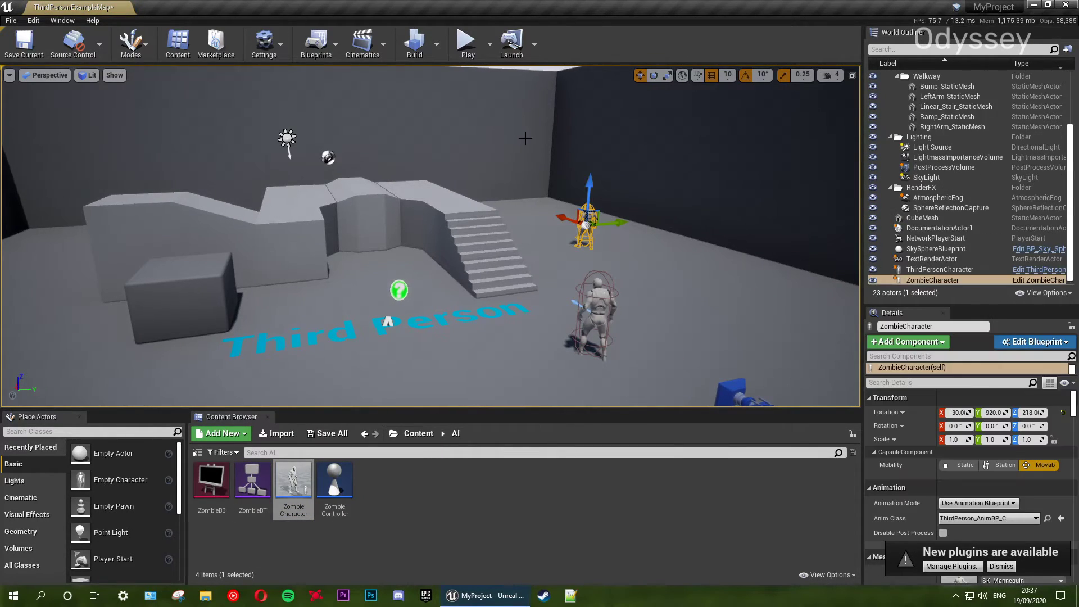
click(467, 40)
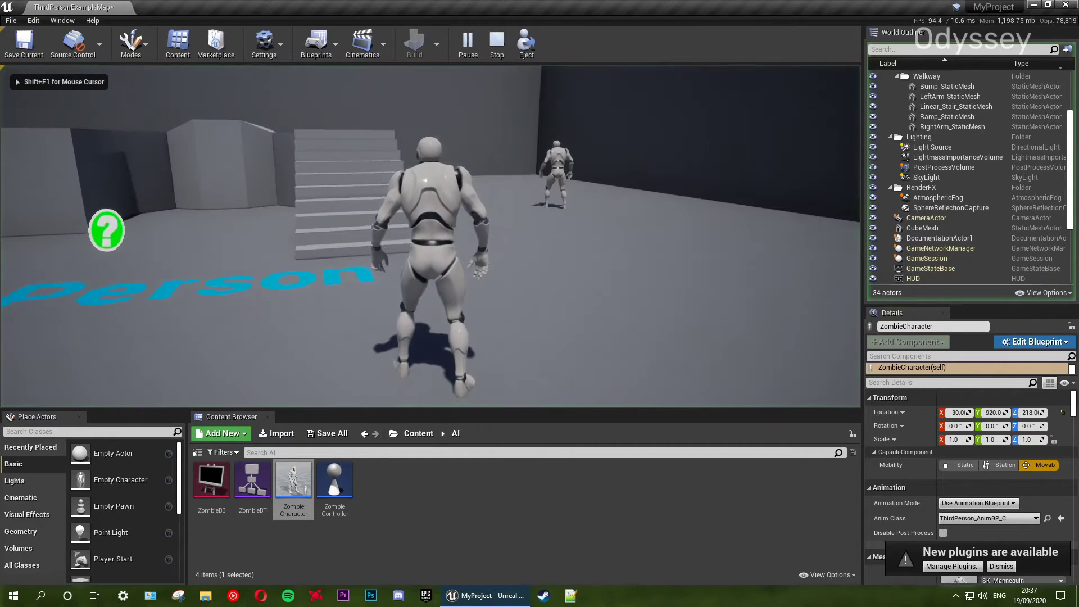
key(w)
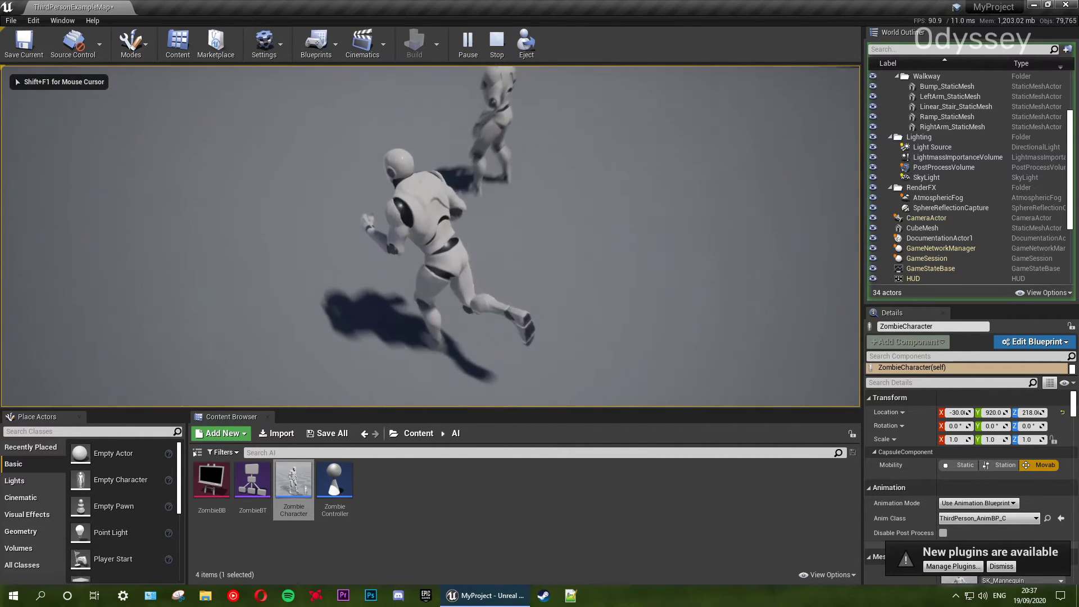